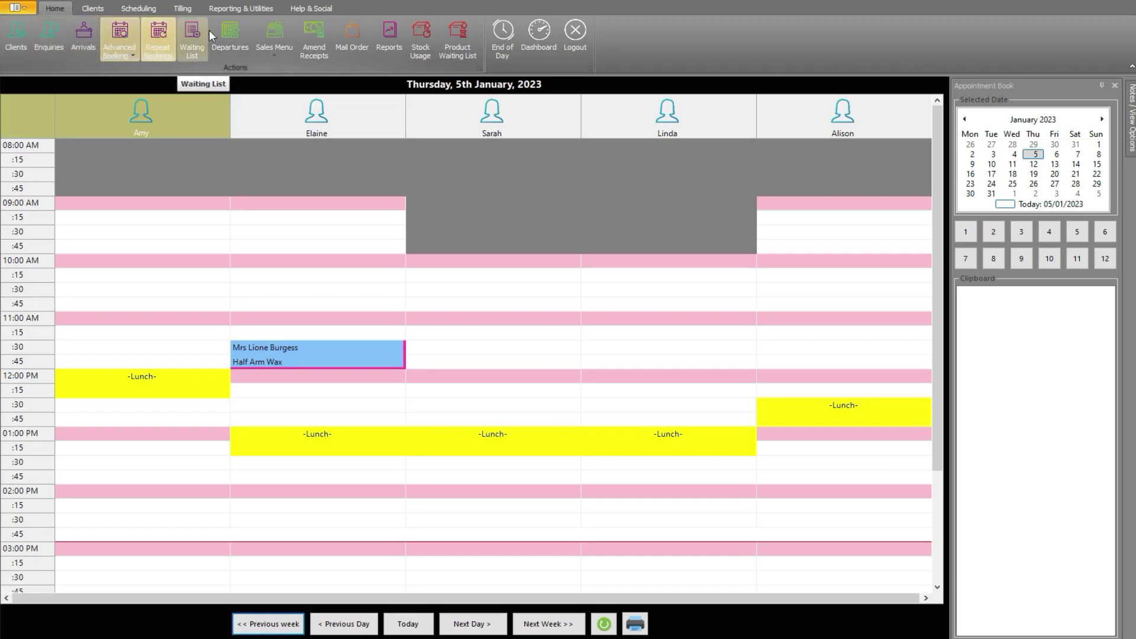
Open the client's Half Arm Wax bill from Departures and add a 30.00 pre-payment line.
{"action": "left_click", "coordinate": [230, 38]}
{"action": "left_click", "coordinate": [18, 255]}
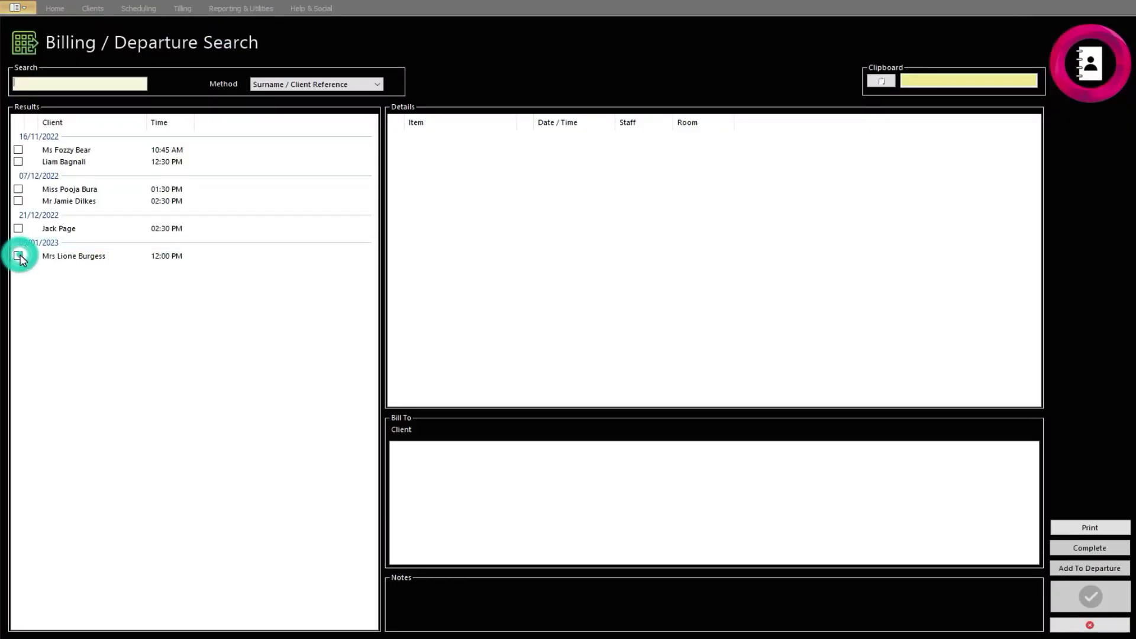
{"action": "left_click", "coordinate": [1082, 598]}
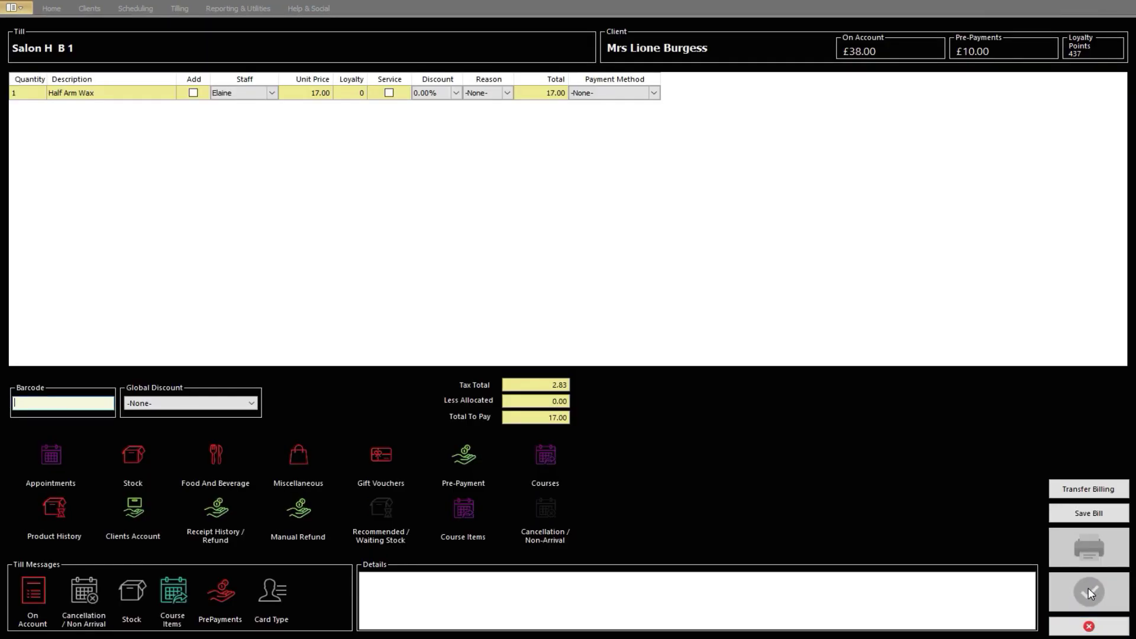
{"action": "left_click", "coordinate": [464, 459]}
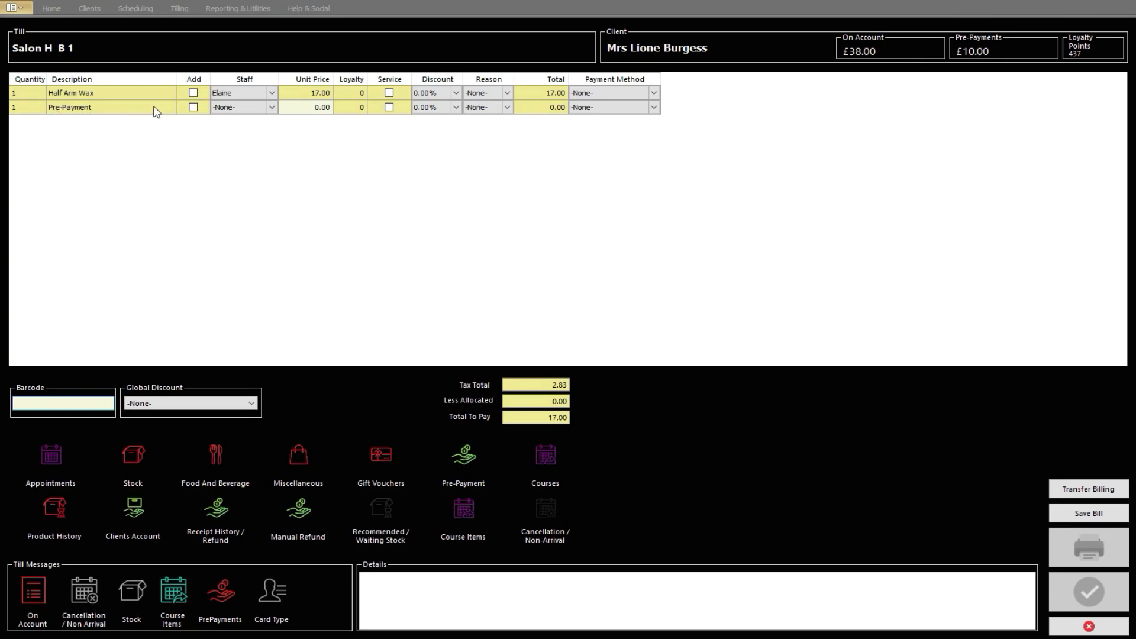
{"action": "double_click", "coordinate": [318, 109]}
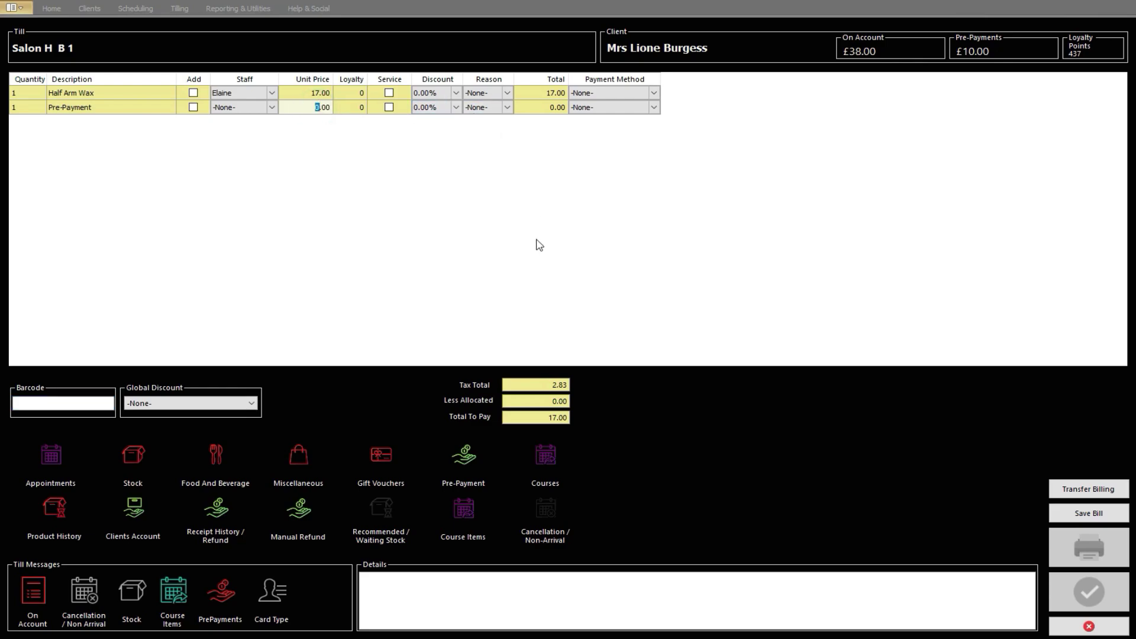
{"action": "type", "text": "3"}
{"action": "key", "text": "Tab"}
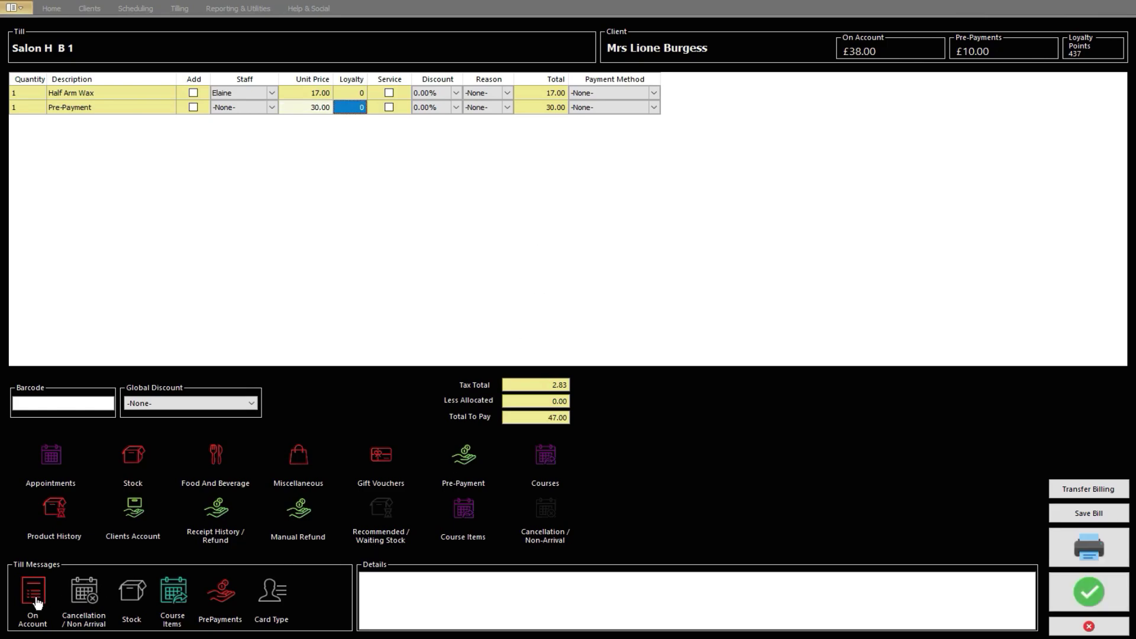
Take the 47.00 payment in cash, skipping the receipt and next appointment booking.
{"action": "left_click", "coordinate": [1098, 585]}
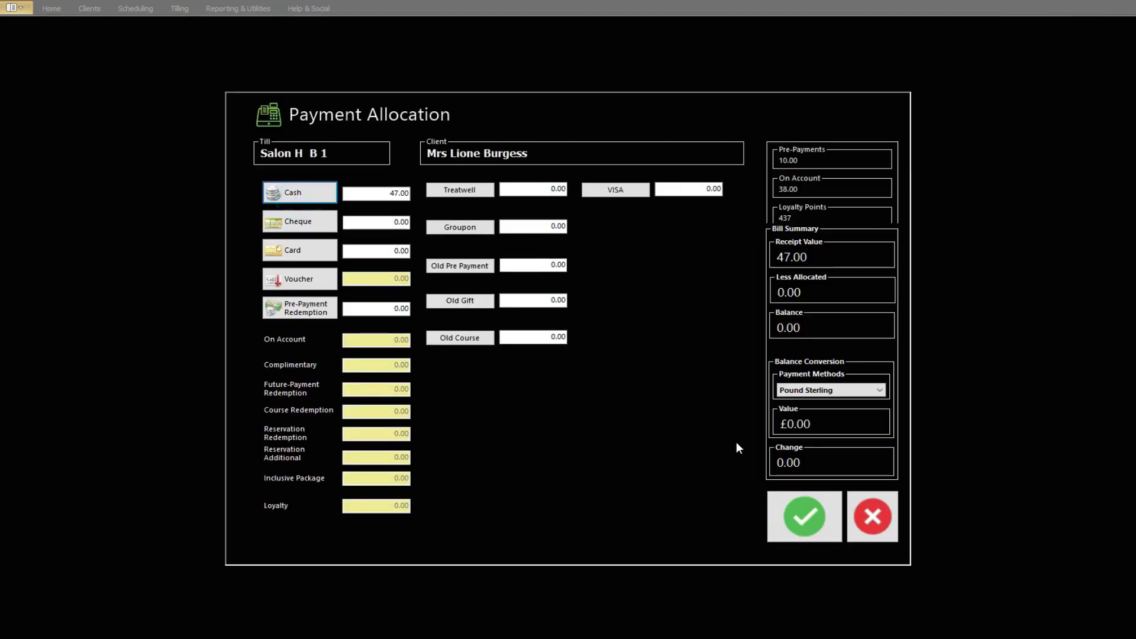
{"action": "left_click", "coordinate": [799, 521]}
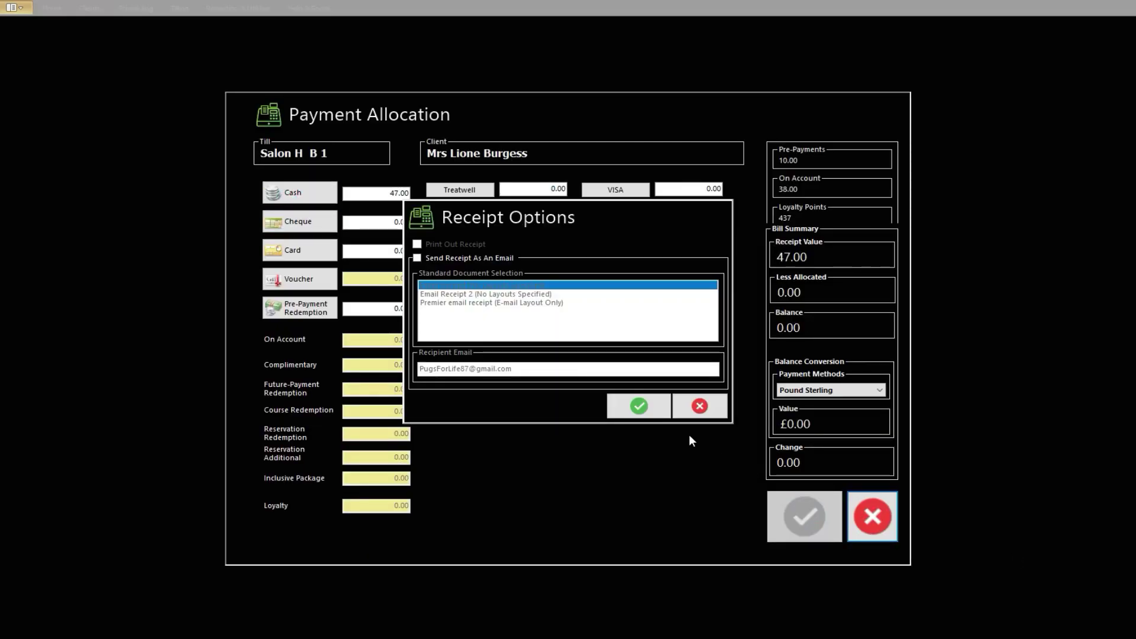
{"action": "left_click", "coordinate": [696, 406]}
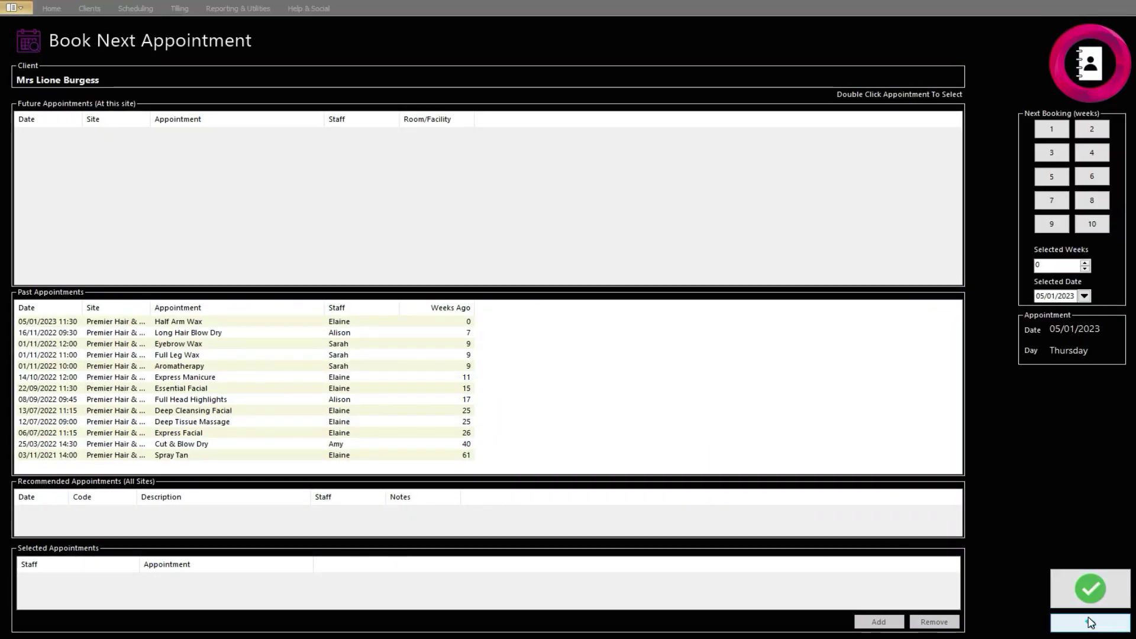
{"action": "left_click", "coordinate": [1090, 622]}
Search clients by surname 'Bu' from the Clients menu.
{"action": "left_click", "coordinate": [1090, 622]}
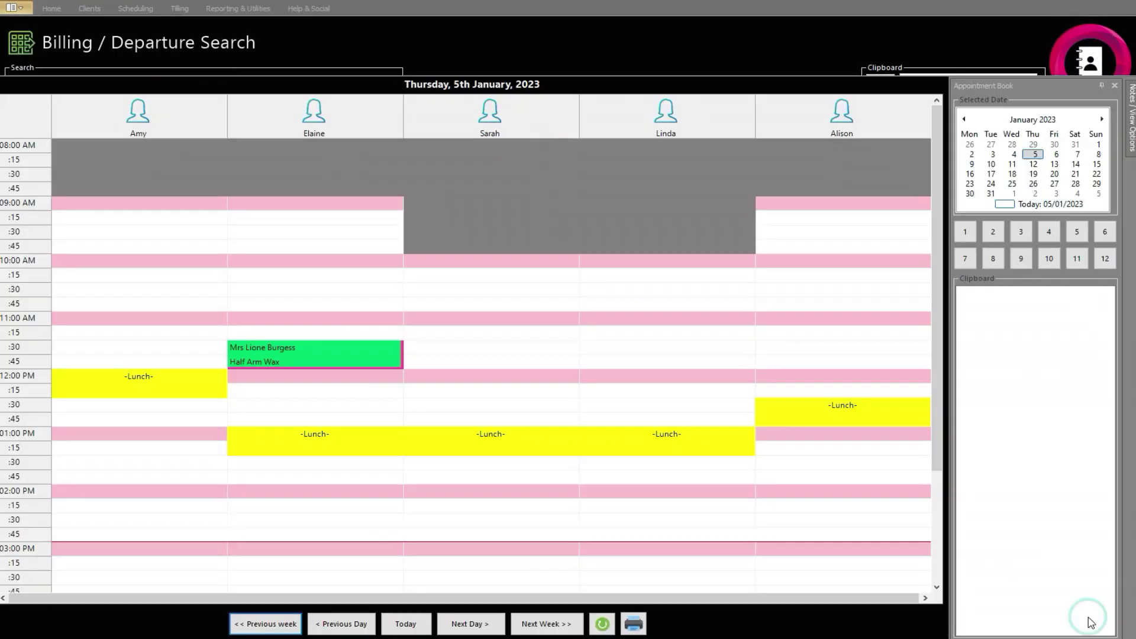
{"action": "left_click", "coordinate": [92, 9]}
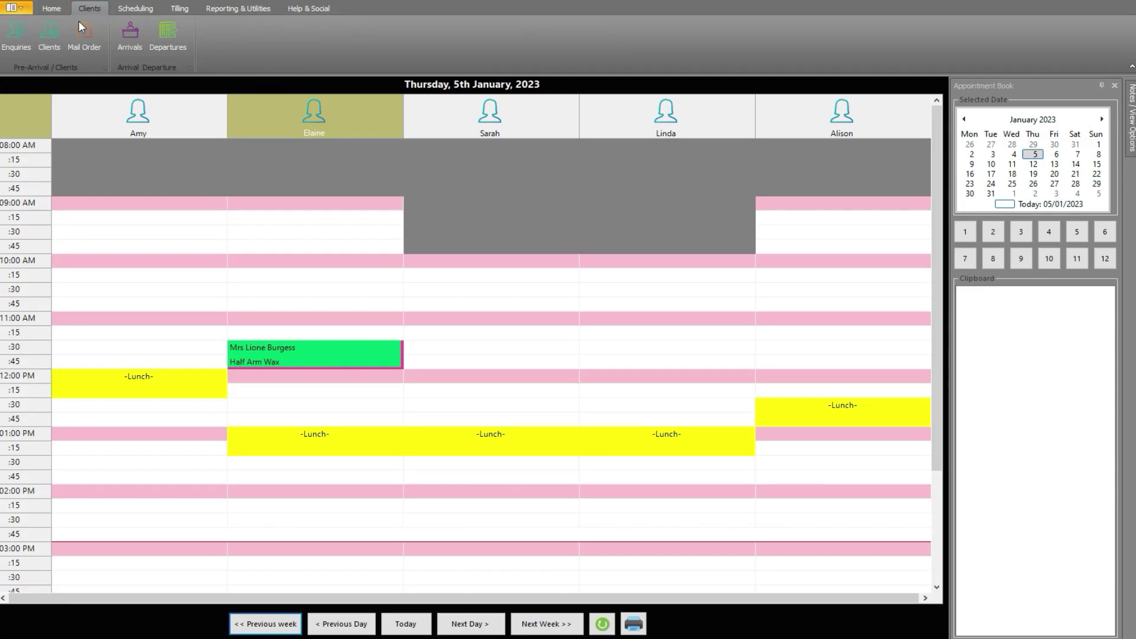
{"action": "left_click", "coordinate": [49, 32]}
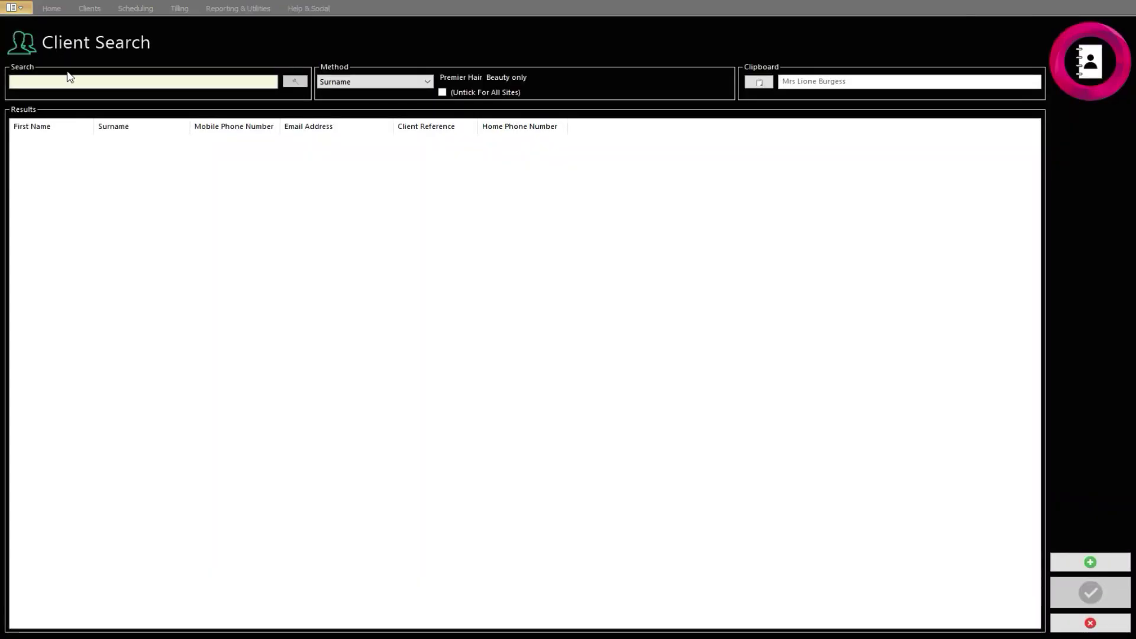
{"action": "left_click", "coordinate": [375, 81]}
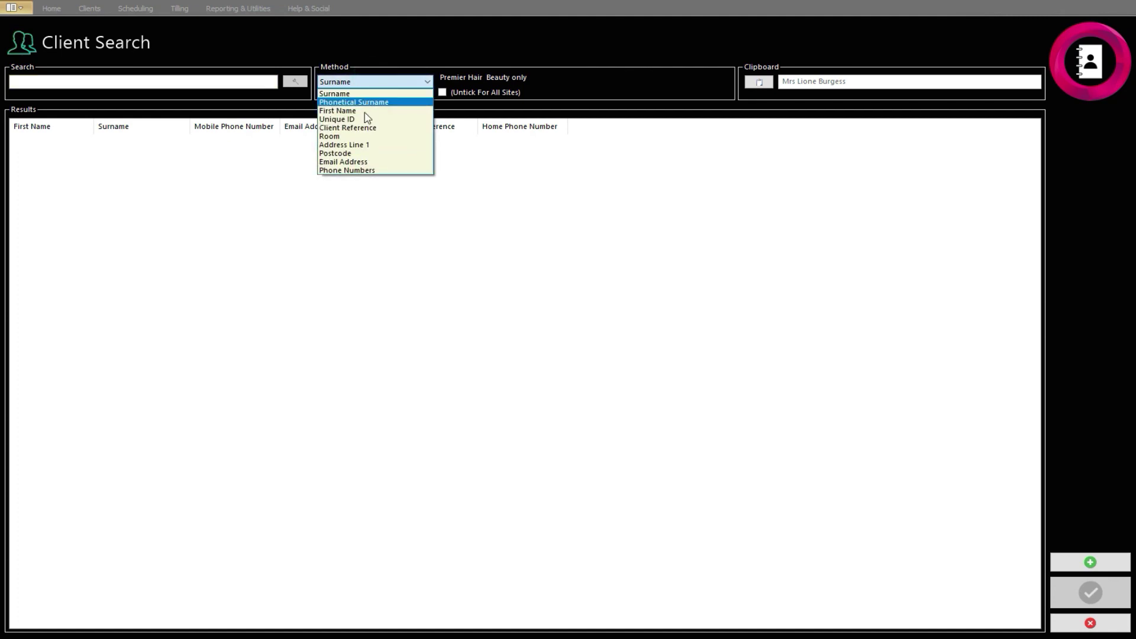
{"action": "left_click", "coordinate": [344, 95]}
{"action": "left_click", "coordinate": [236, 81]}
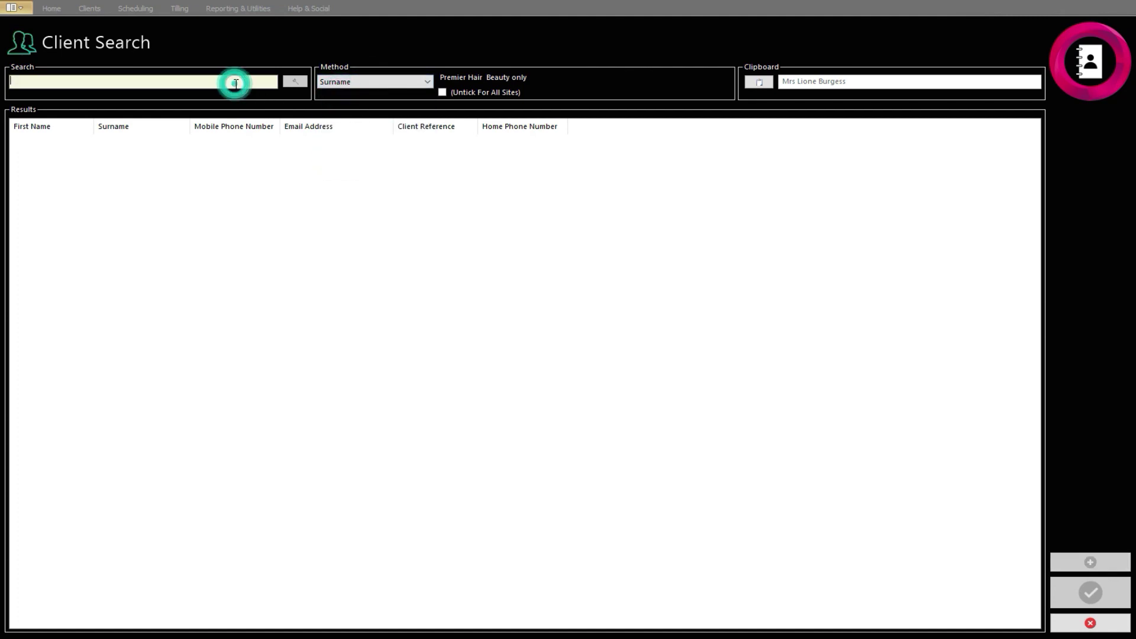
{"action": "type", "text": "Burgess"}
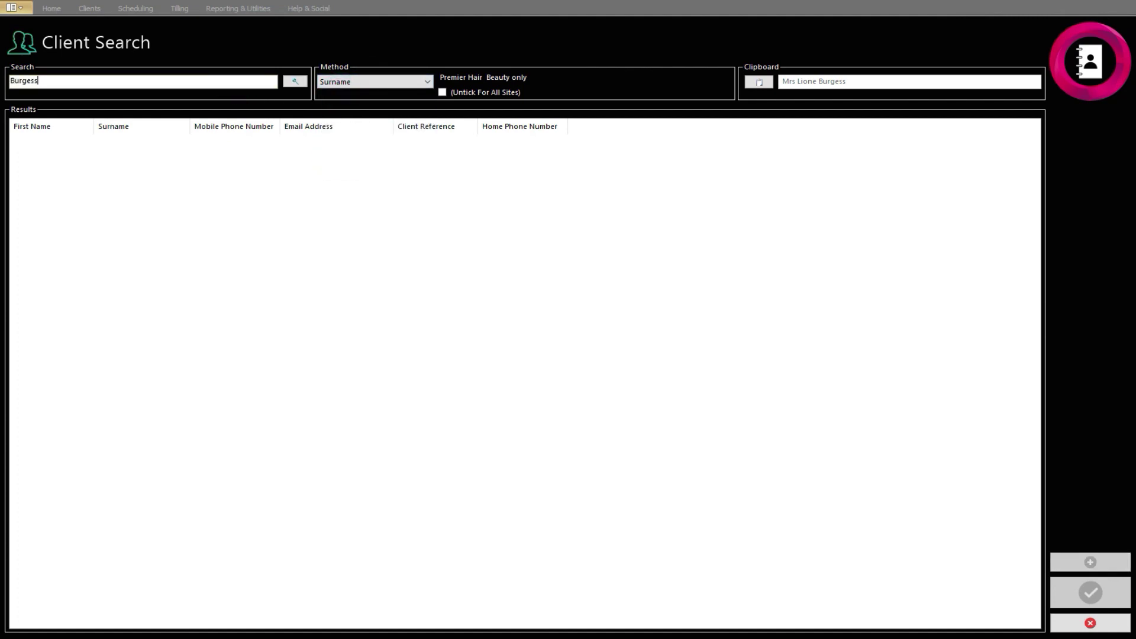
{"action": "left_click", "coordinate": [294, 81]}
Open the matching client's record, review the Account tab showing 40.00 in pre-payments, then close it.
{"action": "left_click", "coordinate": [293, 152]}
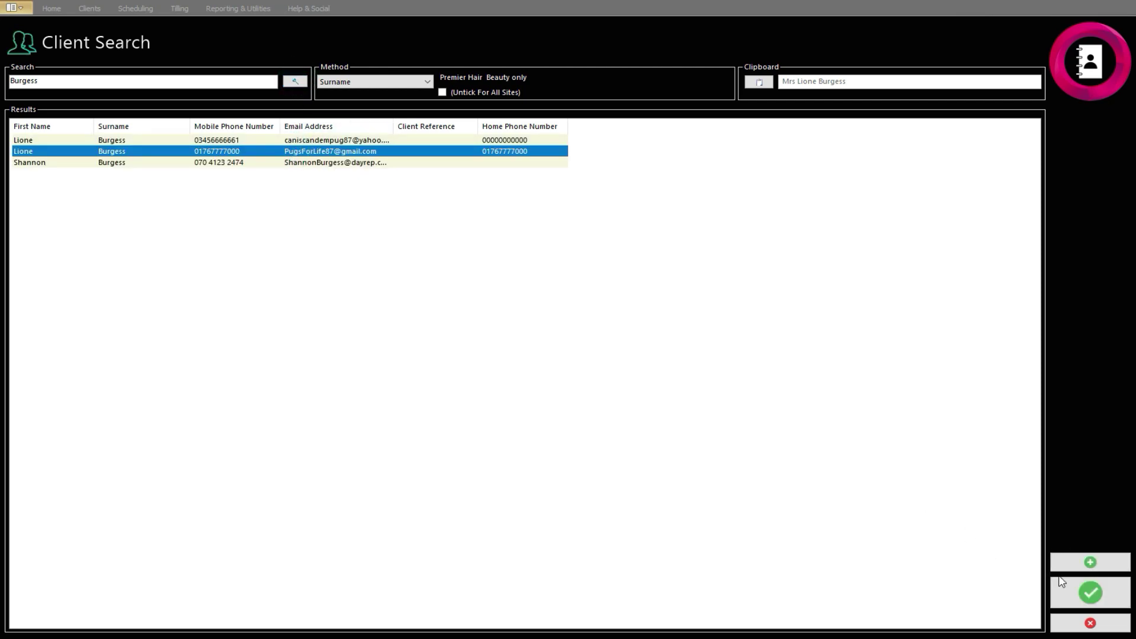
{"action": "left_click", "coordinate": [1078, 588]}
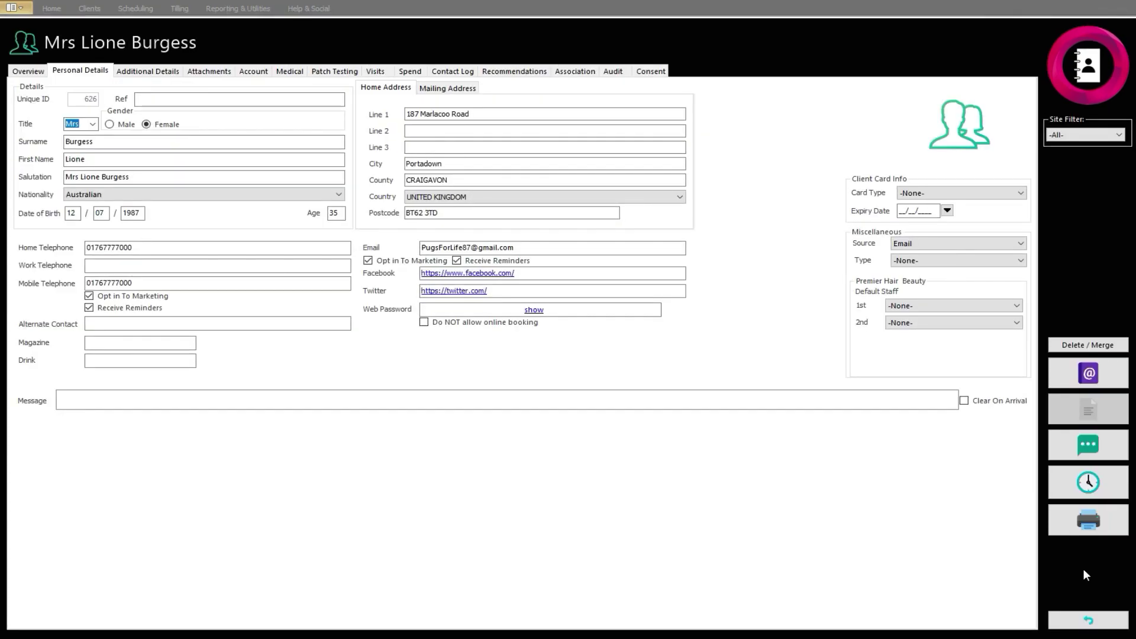
{"action": "left_click", "coordinate": [255, 71]}
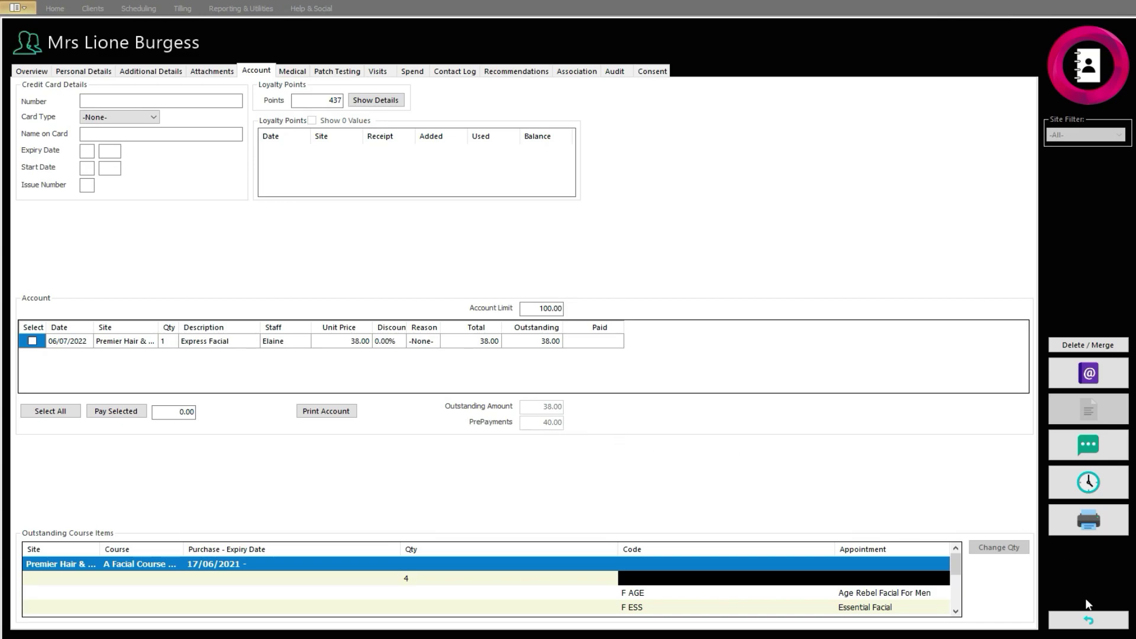
{"action": "left_click", "coordinate": [1089, 620]}
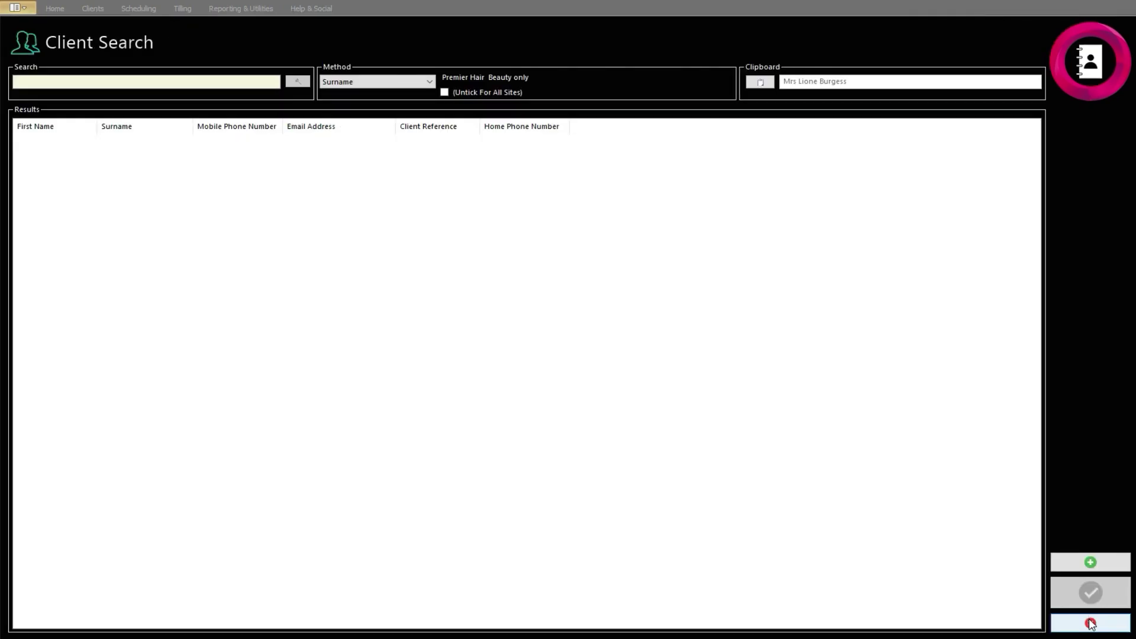
Start a new client sale at the till with the remembered client loaded.
{"action": "left_click", "coordinate": [1090, 623]}
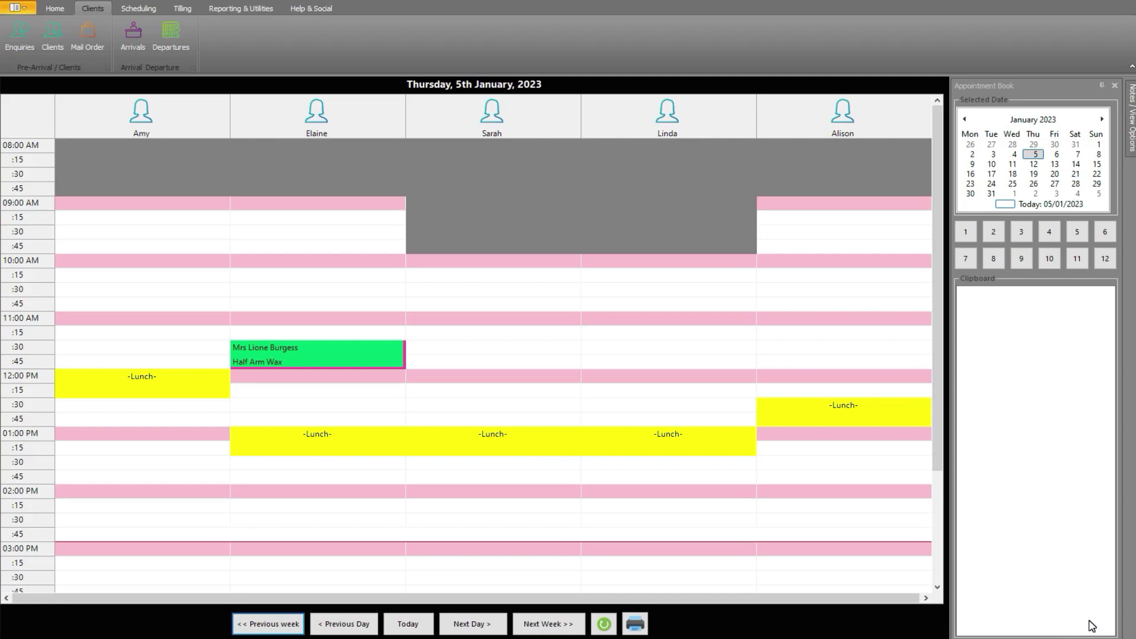
{"action": "left_click", "coordinate": [59, 11]}
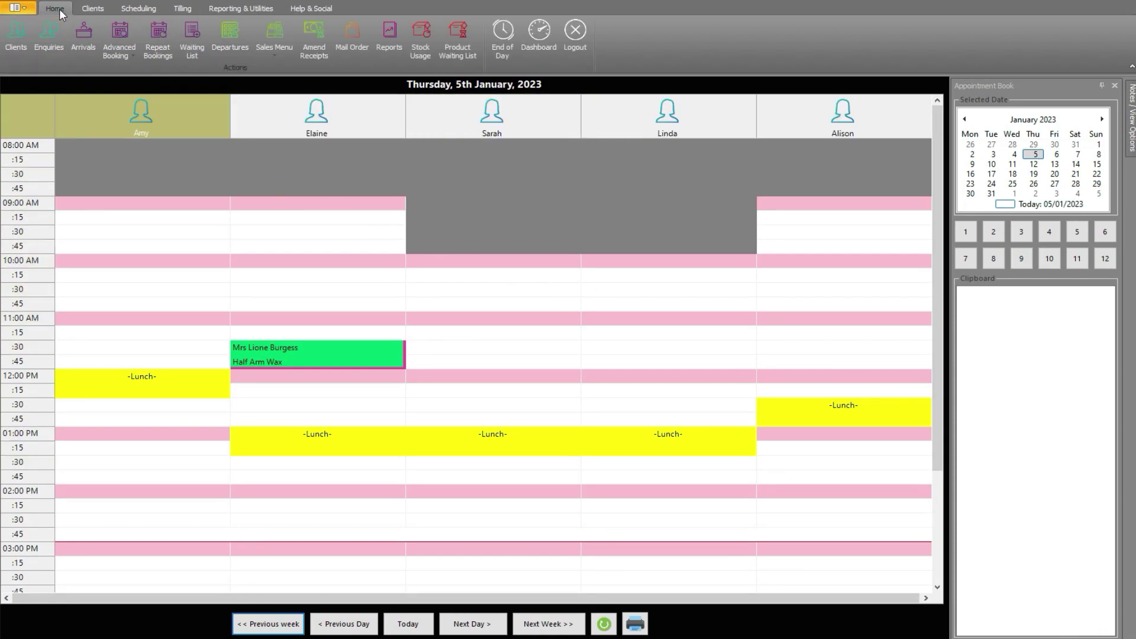
{"action": "left_click", "coordinate": [181, 12]}
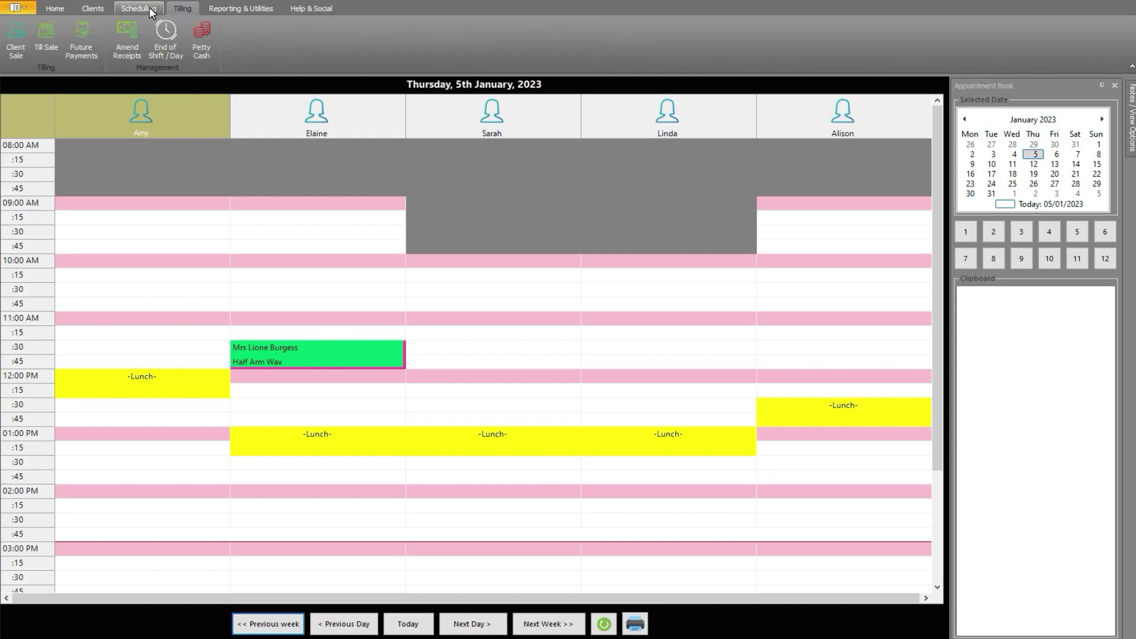
{"action": "left_click", "coordinate": [151, 11]}
{"action": "left_click", "coordinate": [183, 9]}
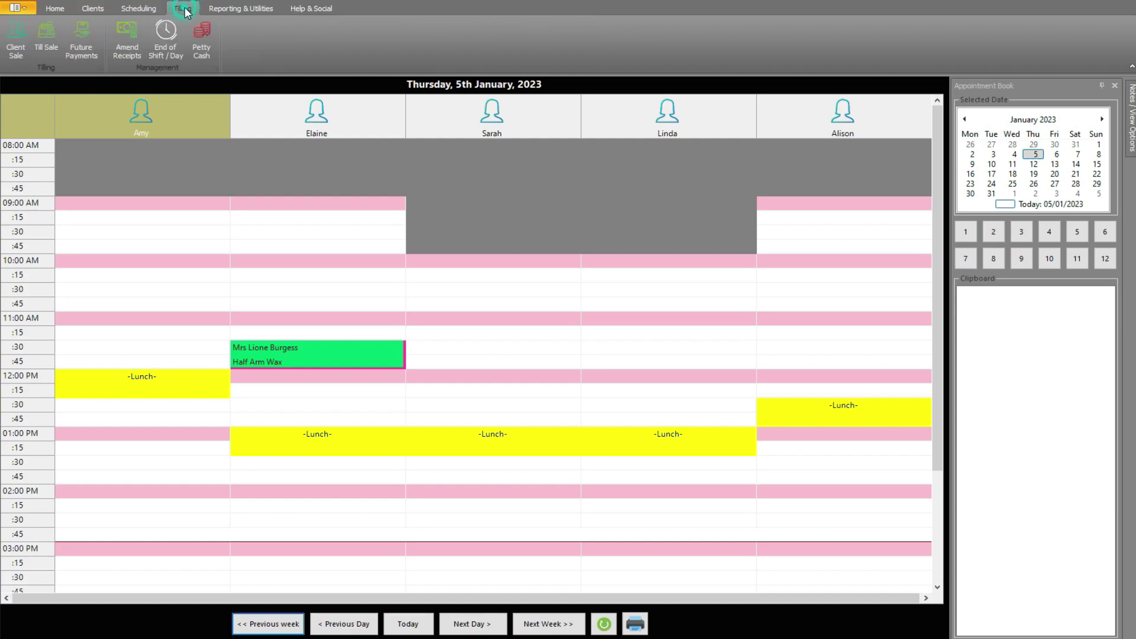
{"action": "left_click", "coordinate": [15, 37]}
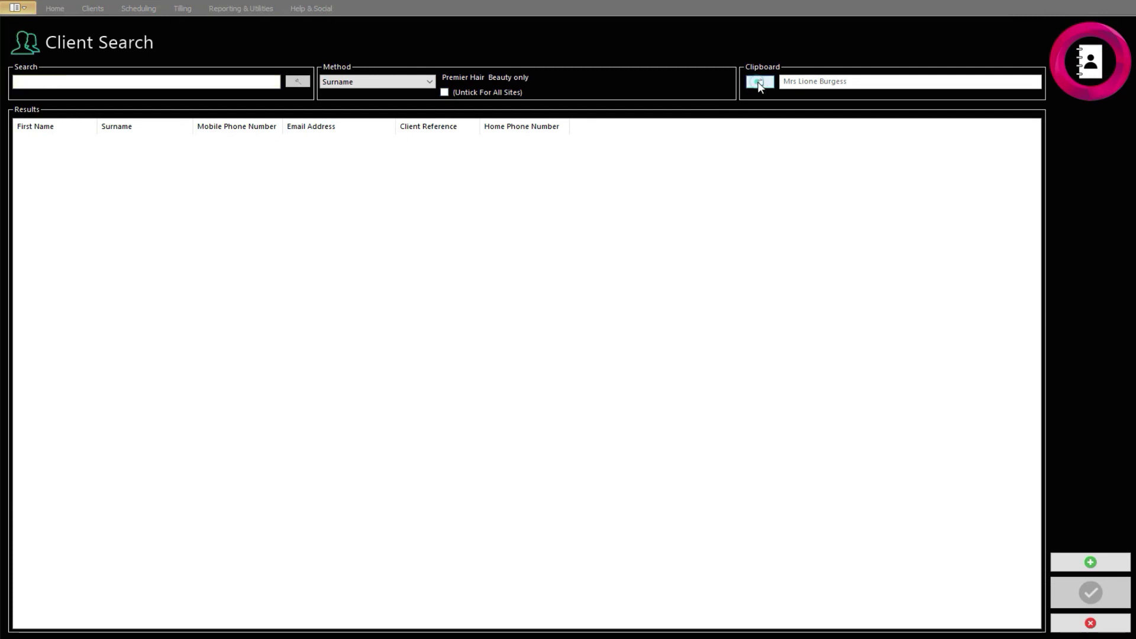
{"action": "left_click", "coordinate": [759, 83]}
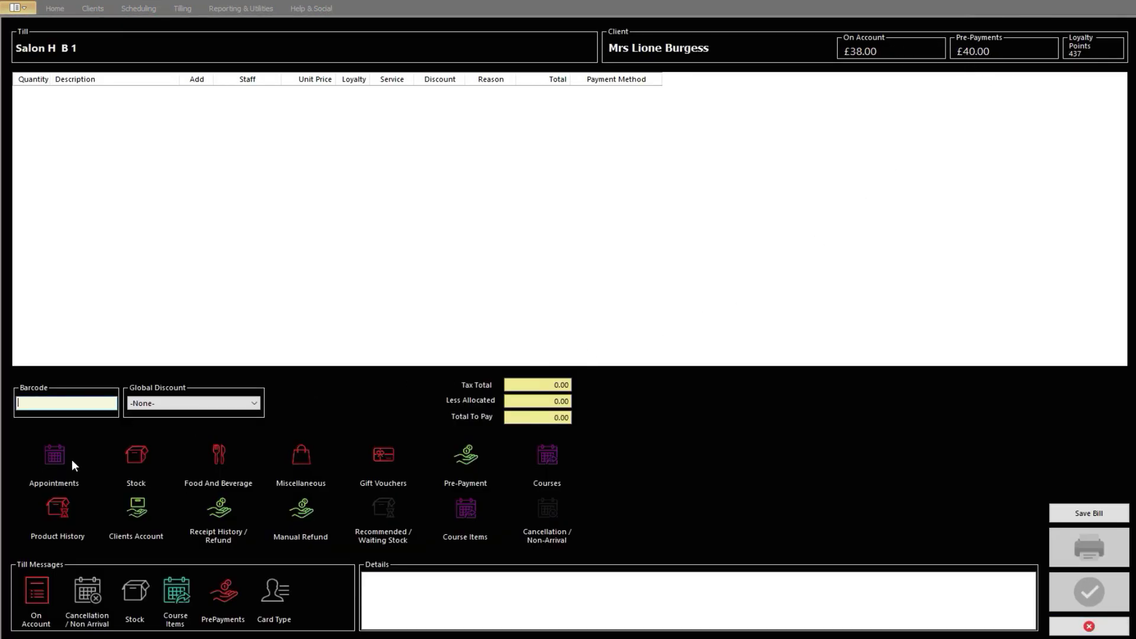
Add Advanced Condition 250ml at 20.00 from stock to the bill.
{"action": "left_click", "coordinate": [133, 461]}
{"action": "left_click", "coordinate": [850, 493]}
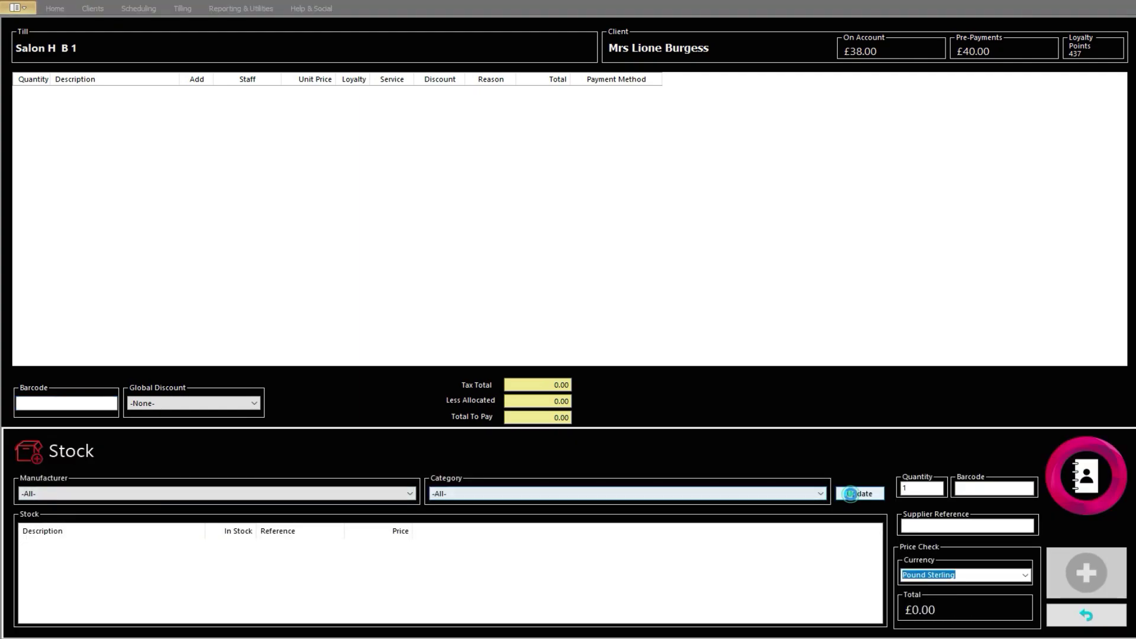
{"action": "left_click", "coordinate": [381, 599]}
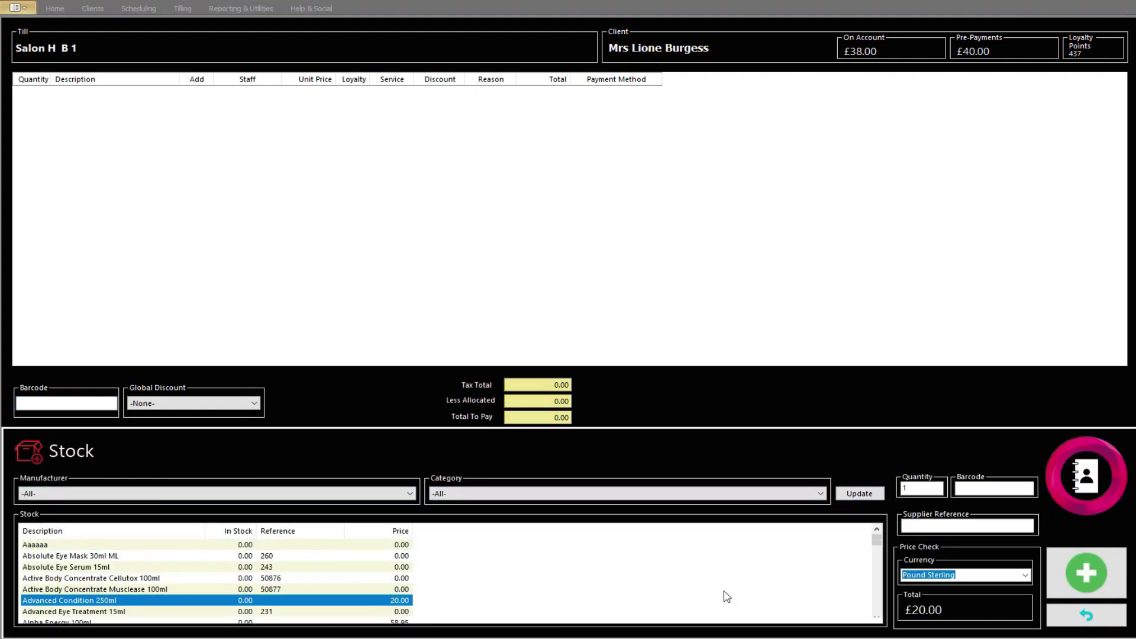
{"action": "left_click", "coordinate": [1083, 572]}
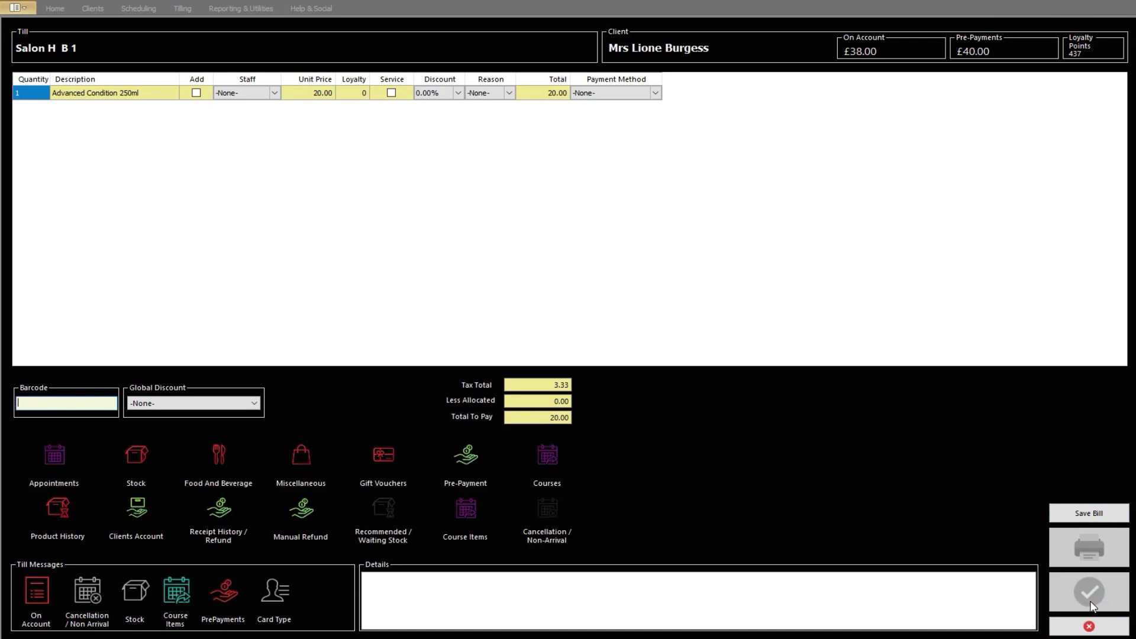
Check the client's £40.00 pre-payment balance and on-account balance messages.
{"action": "left_click", "coordinate": [222, 600]}
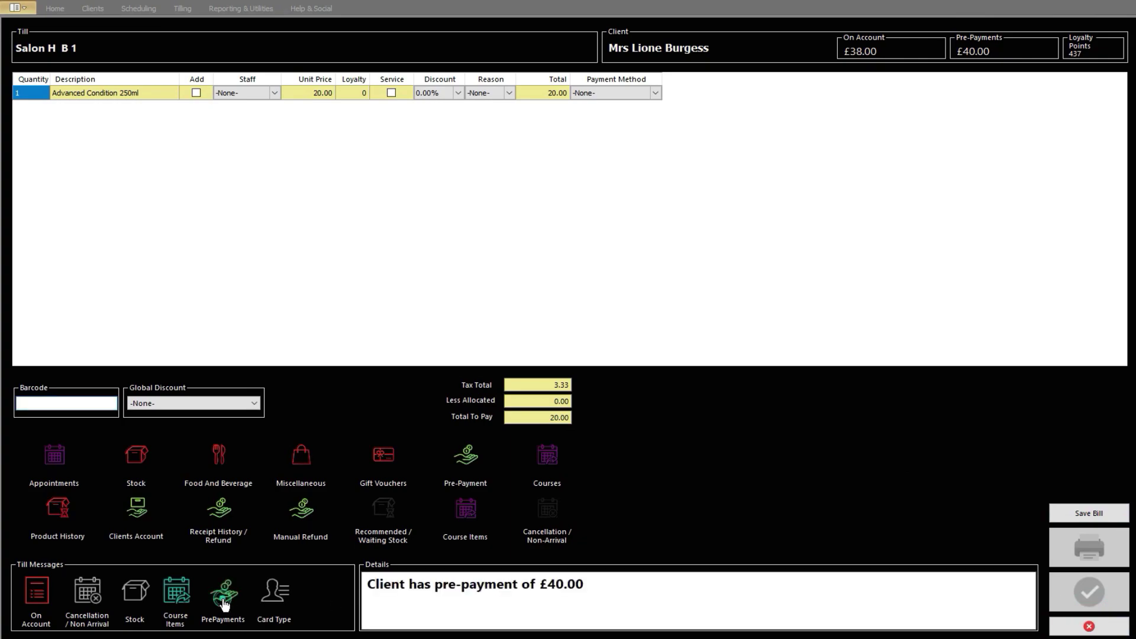
{"action": "left_click", "coordinate": [455, 578]}
{"action": "triple_click", "coordinate": [455, 583]}
{"action": "left_click", "coordinate": [443, 585]}
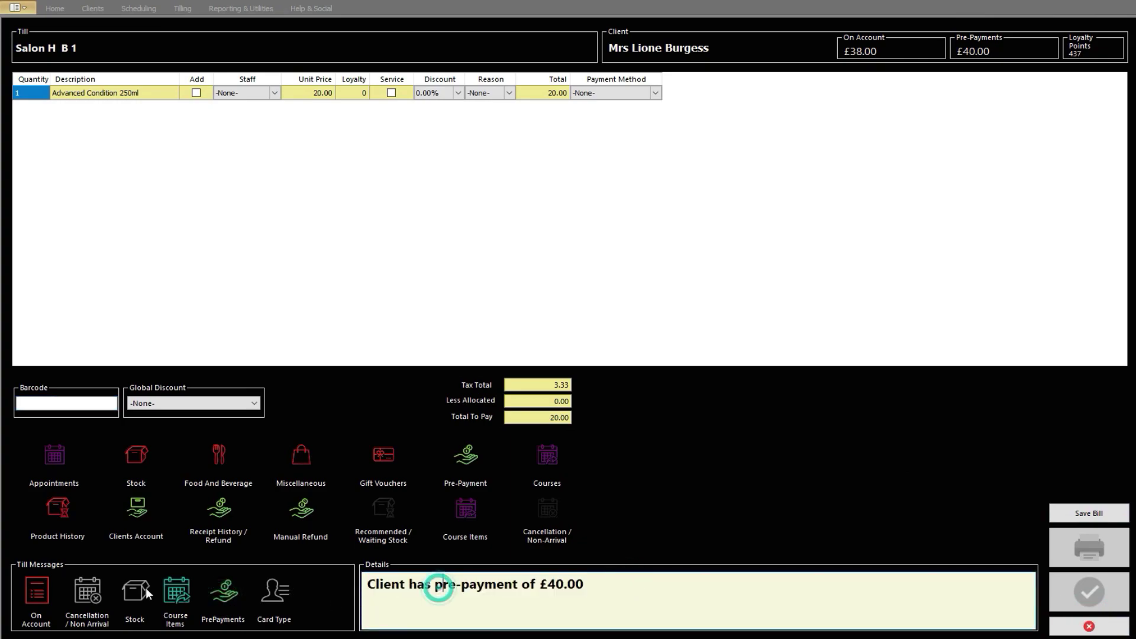
{"action": "left_click", "coordinate": [37, 599]}
{"action": "left_click", "coordinate": [222, 594]}
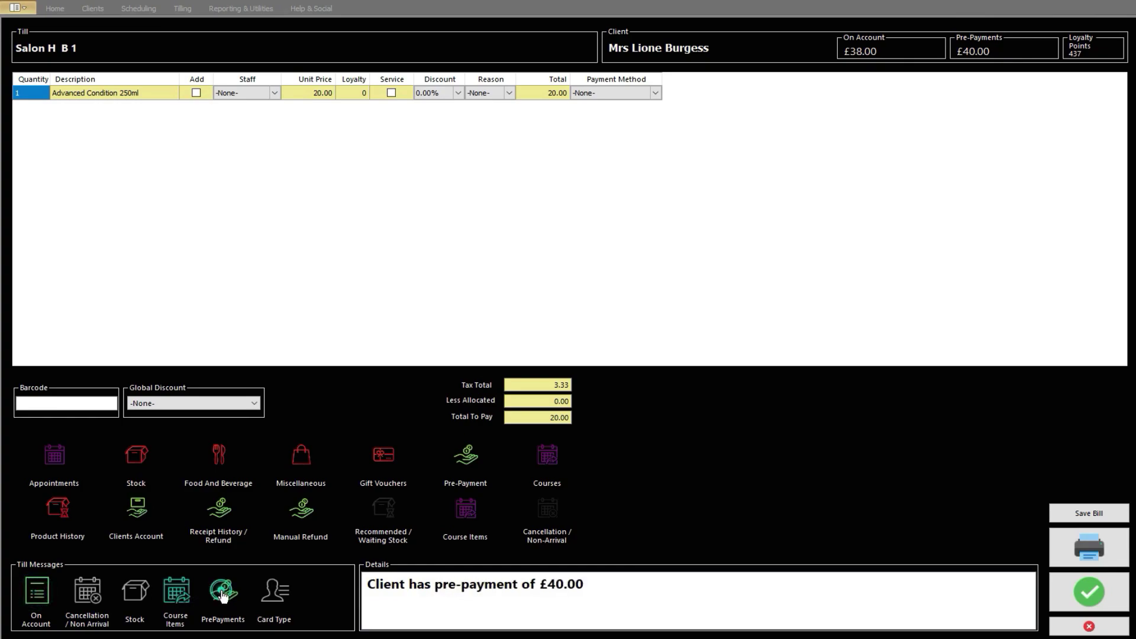
{"action": "left_click", "coordinate": [37, 594]}
{"action": "left_click", "coordinate": [223, 594]}
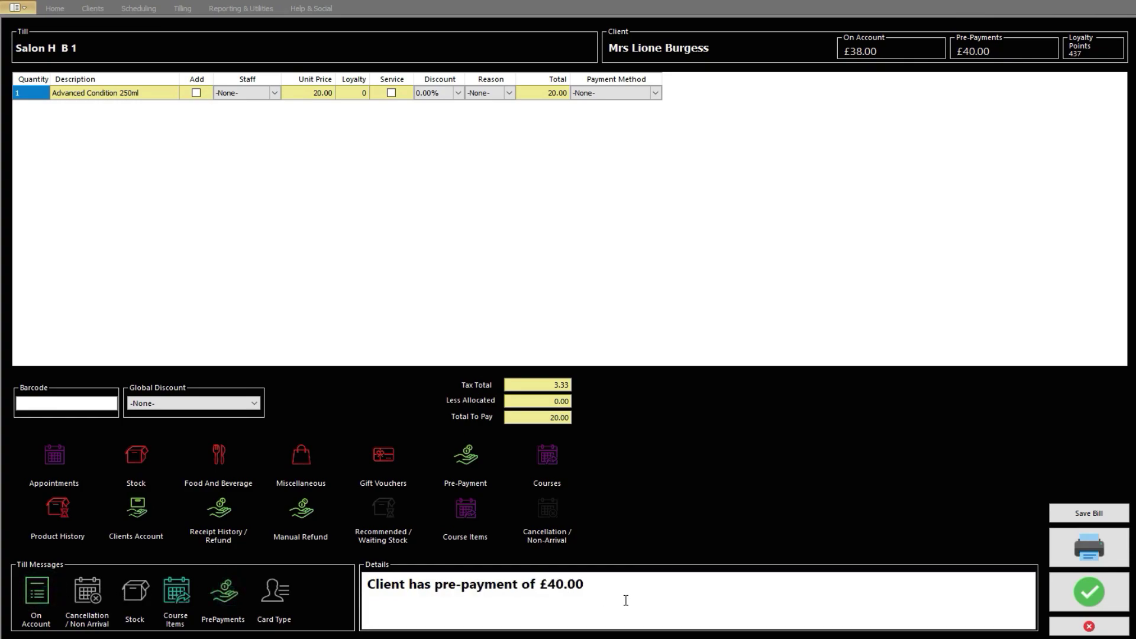
Allocate the full 20.00 bill to Pre-Payment Redemption, leaving 0.00 balance, and confirm.
{"action": "left_click", "coordinate": [1088, 589]}
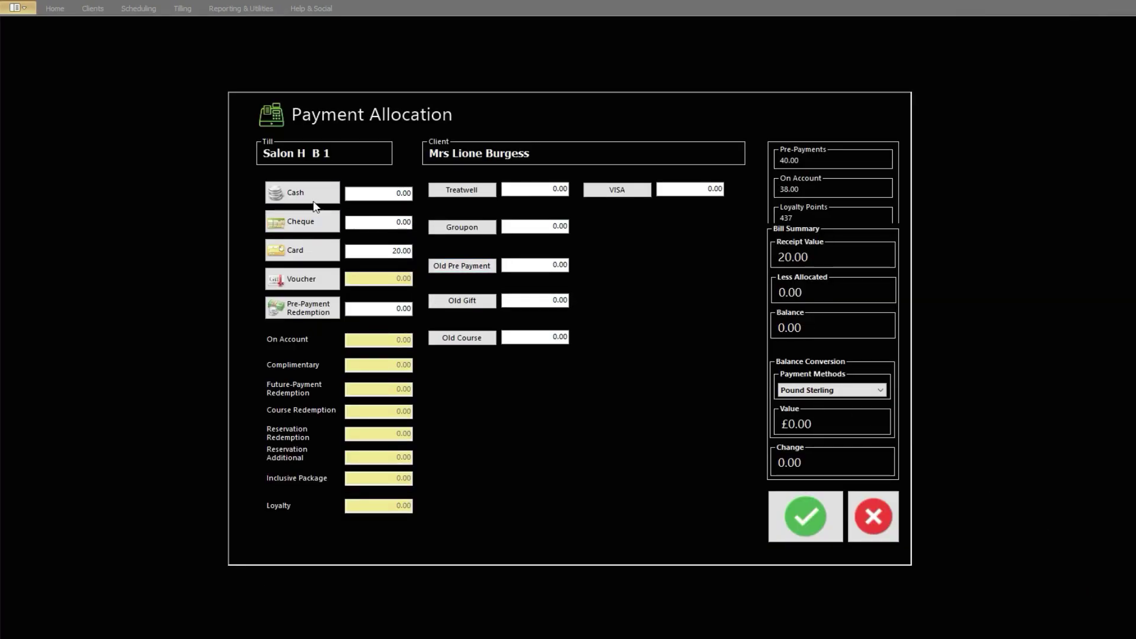
{"action": "left_click", "coordinate": [308, 311]}
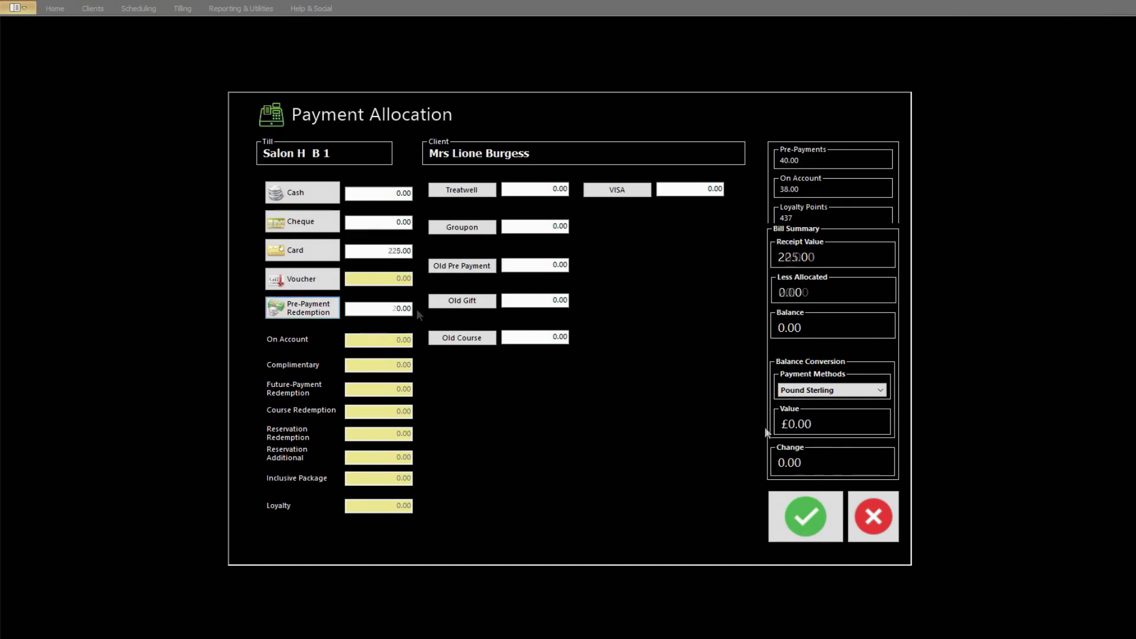
{"action": "left_click", "coordinate": [300, 309]}
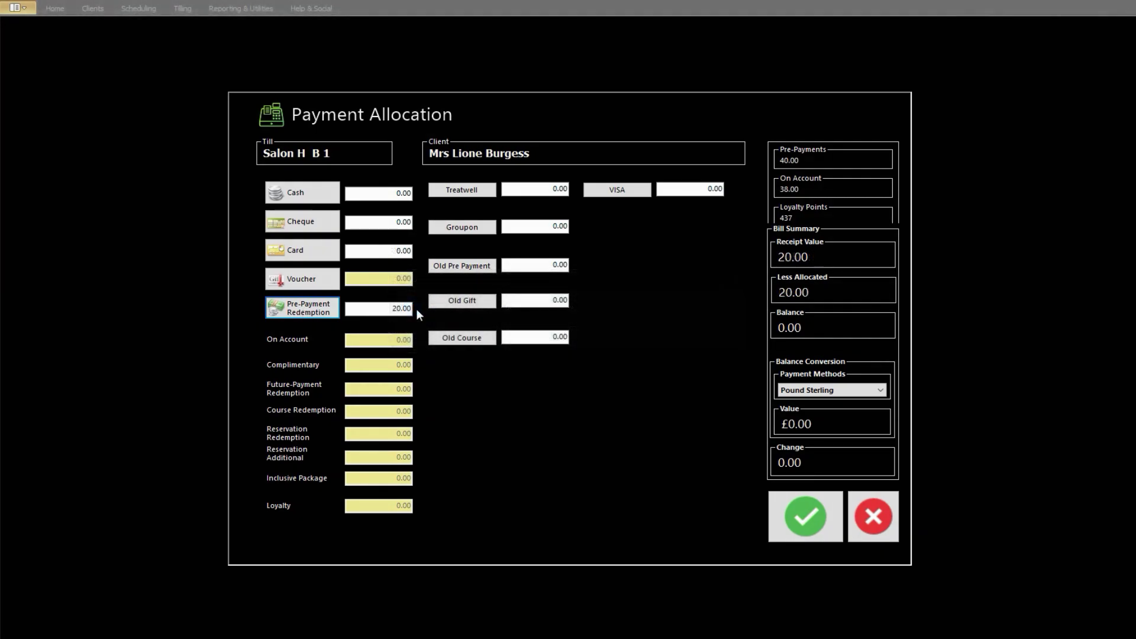
{"action": "left_click", "coordinate": [834, 521]}
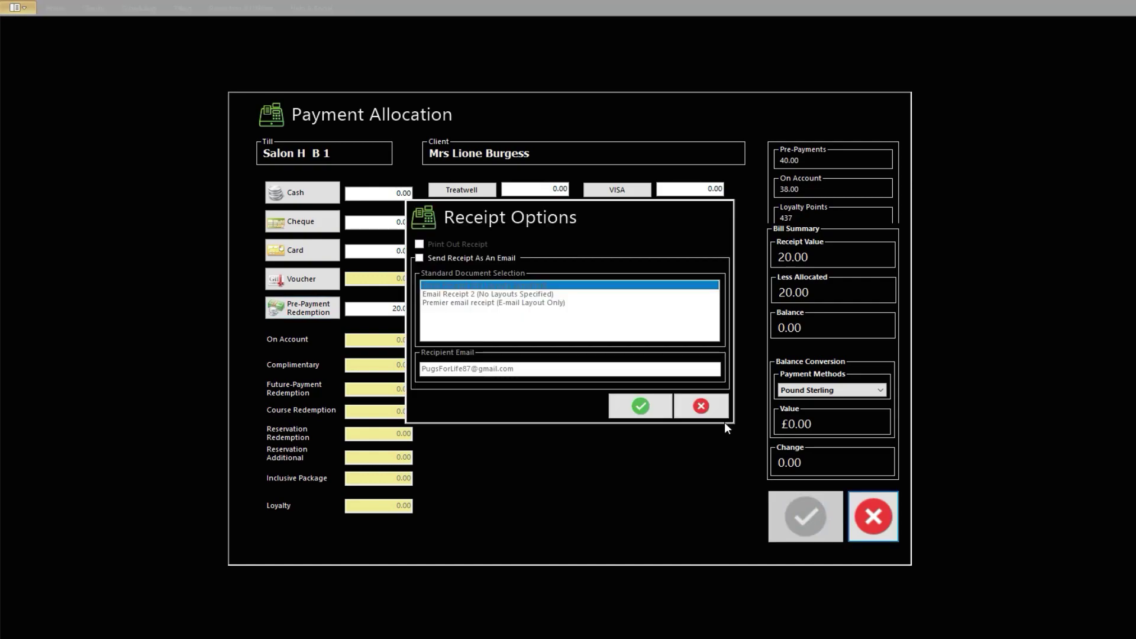
Skip the receipt and open a new client sale for the same client, now with £20.00 pre-payment.
{"action": "left_click", "coordinate": [710, 406]}
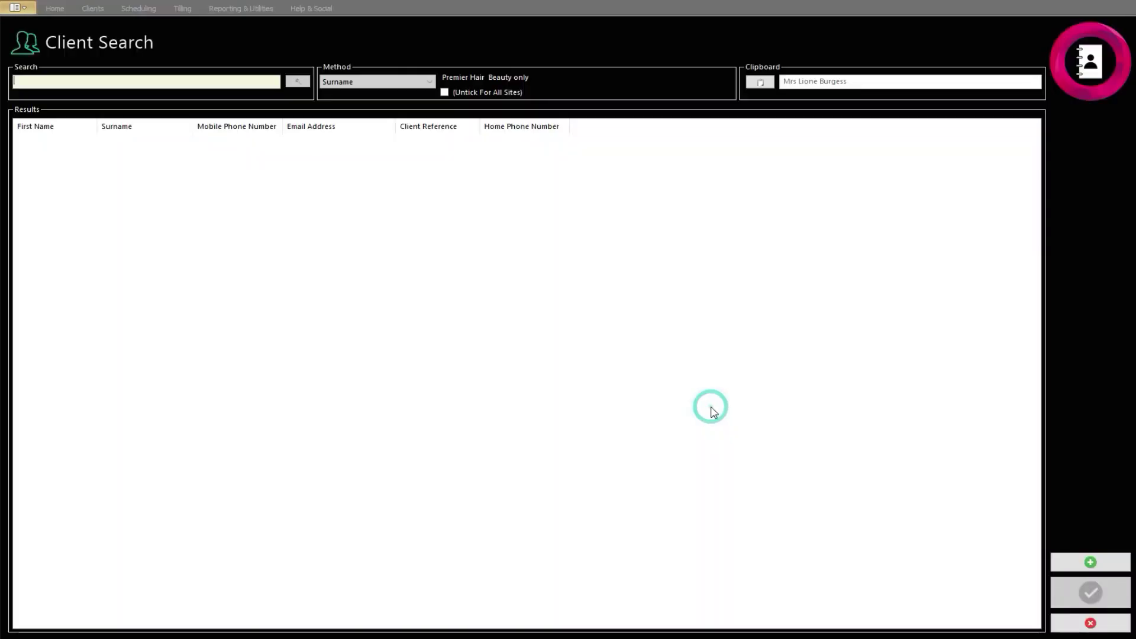
{"action": "left_click", "coordinate": [1083, 623]}
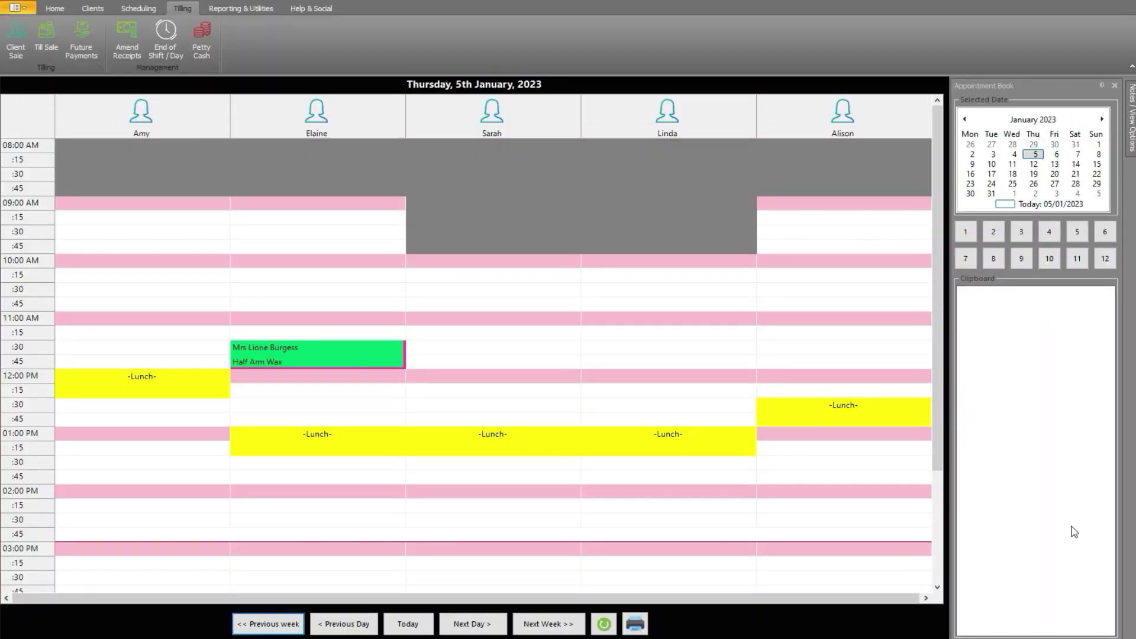
{"action": "left_click", "coordinate": [65, 9]}
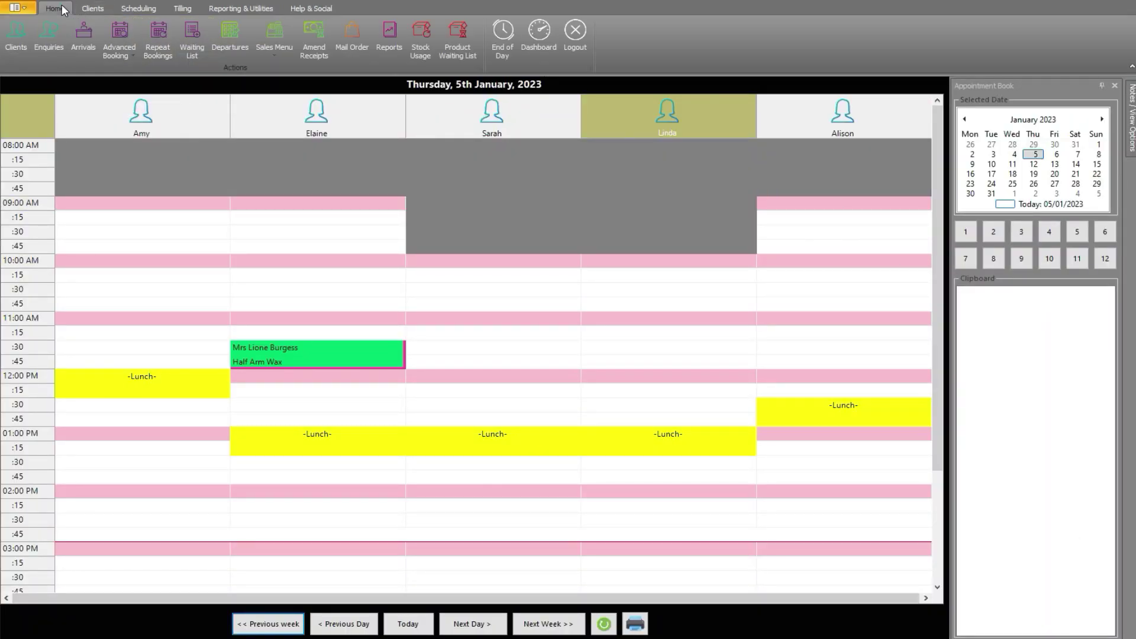
{"action": "left_click", "coordinate": [194, 11]}
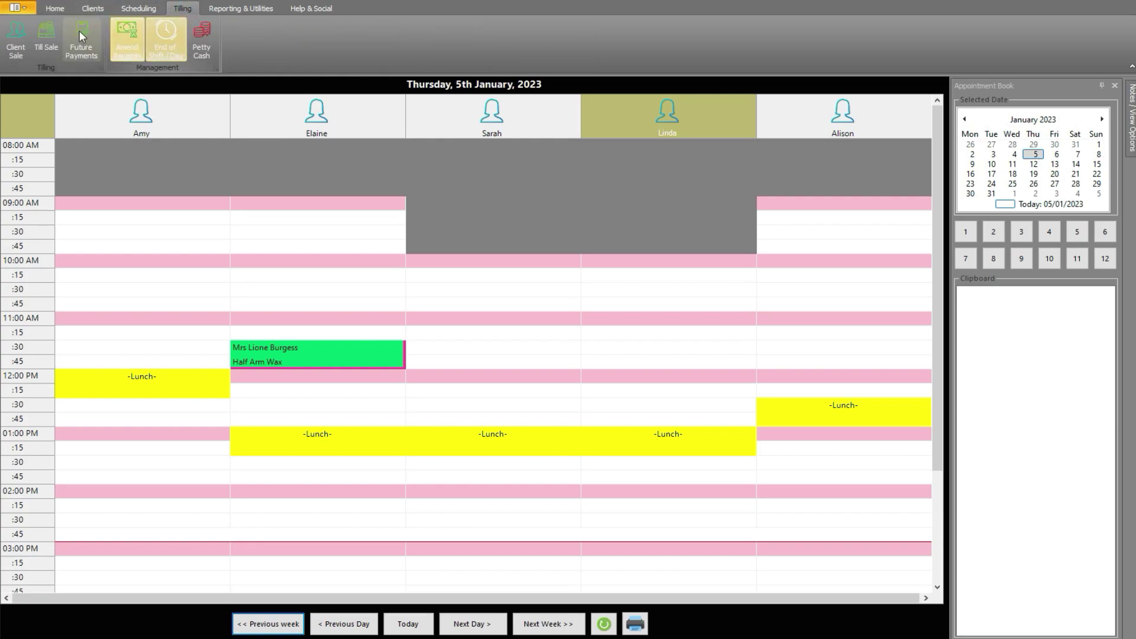
{"action": "left_click", "coordinate": [24, 41]}
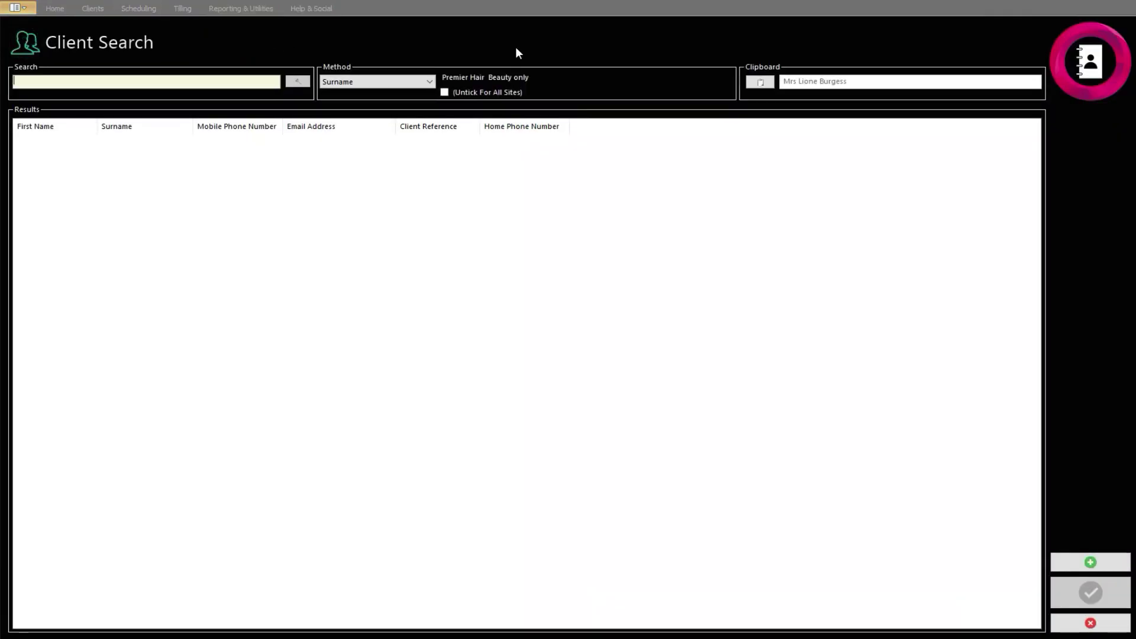
{"action": "left_click", "coordinate": [760, 82]}
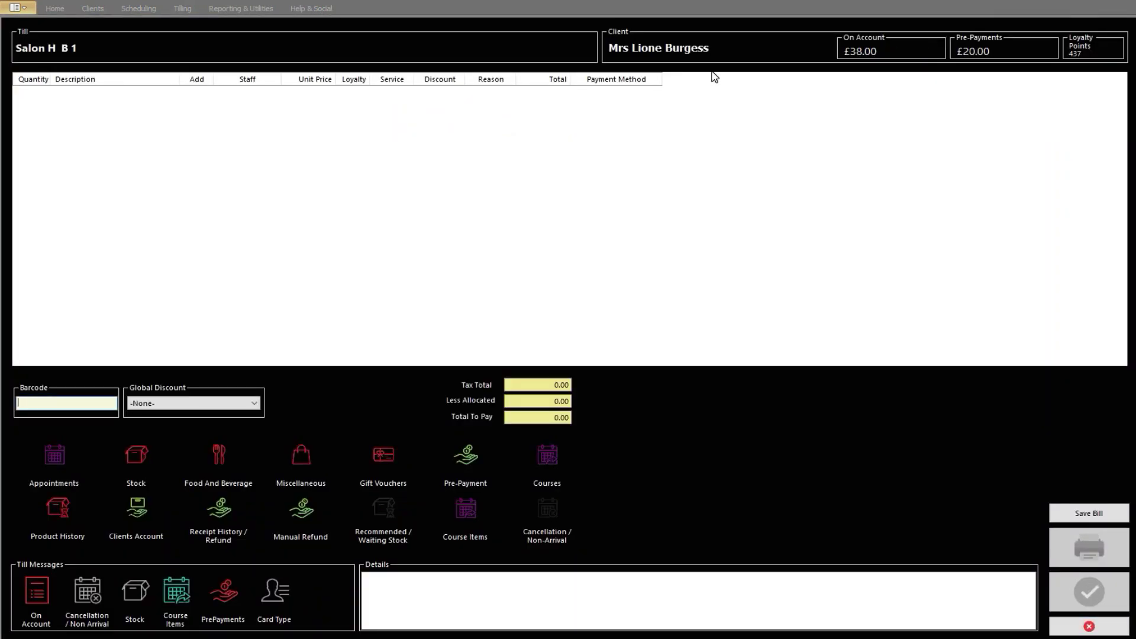
Add a -10.00 pre-payment refund line, confirm the refund, and check pre-payment and on-account balances.
{"action": "left_click", "coordinate": [466, 467]}
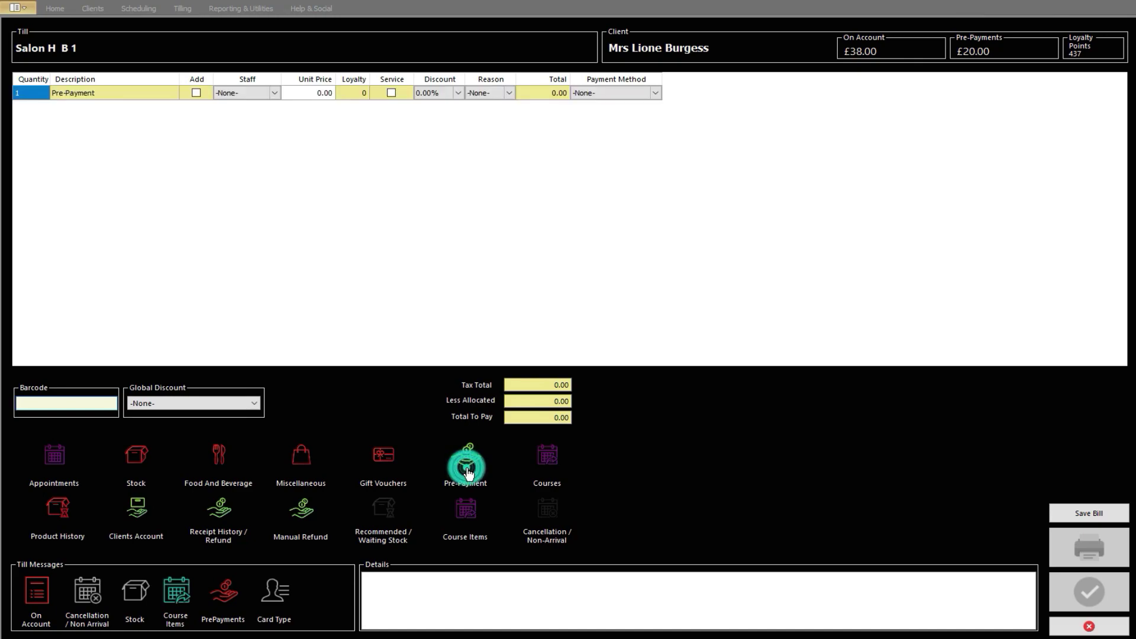
{"action": "left_click", "coordinate": [315, 93]}
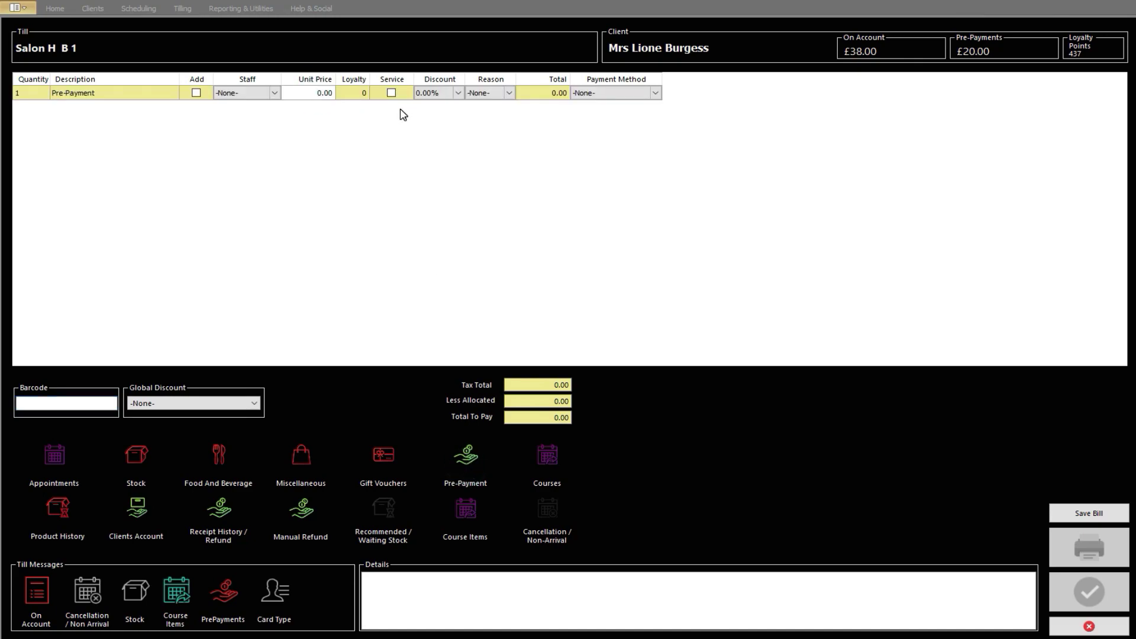
{"action": "type", "text": "1"}
{"action": "left_click", "coordinate": [403, 114]}
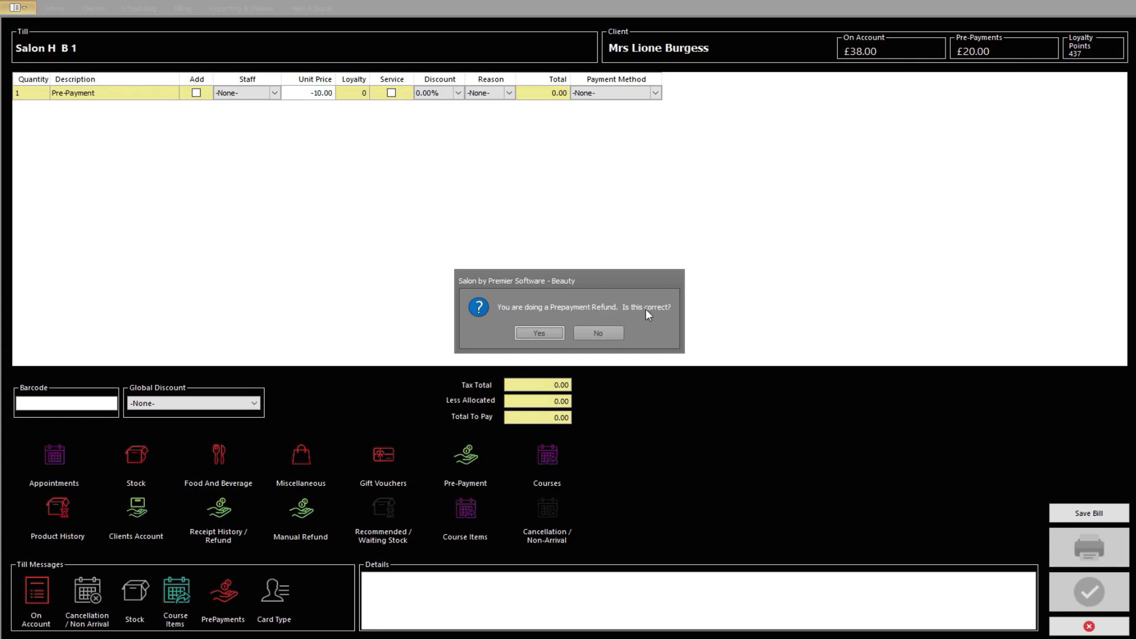
{"action": "left_click", "coordinate": [539, 333]}
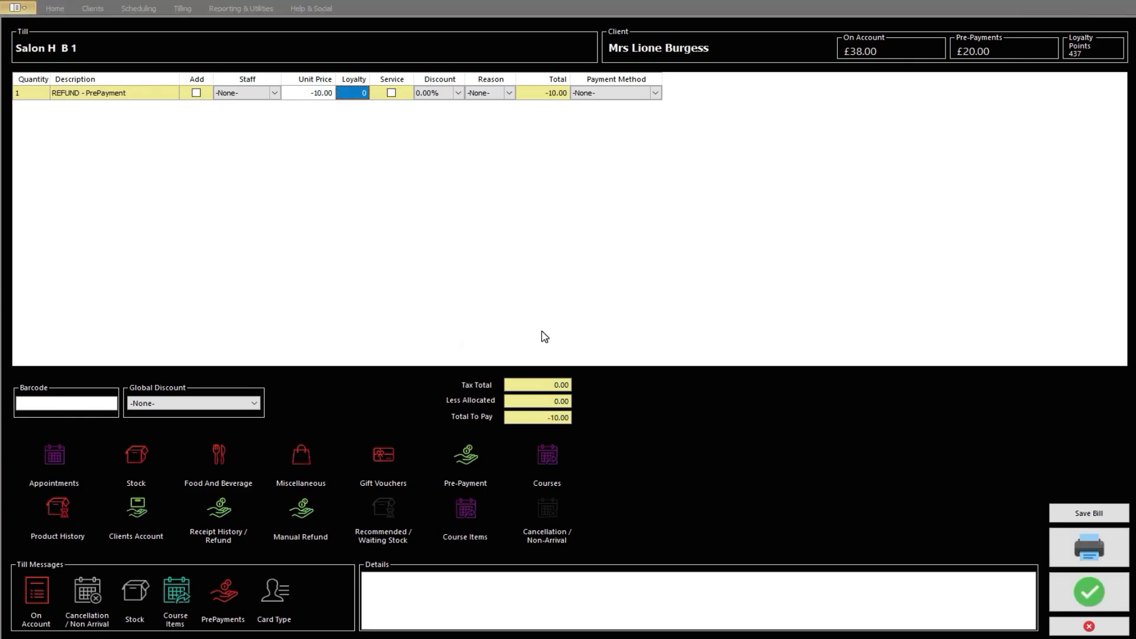
{"action": "left_click", "coordinate": [224, 591]}
{"action": "left_click", "coordinate": [33, 599]}
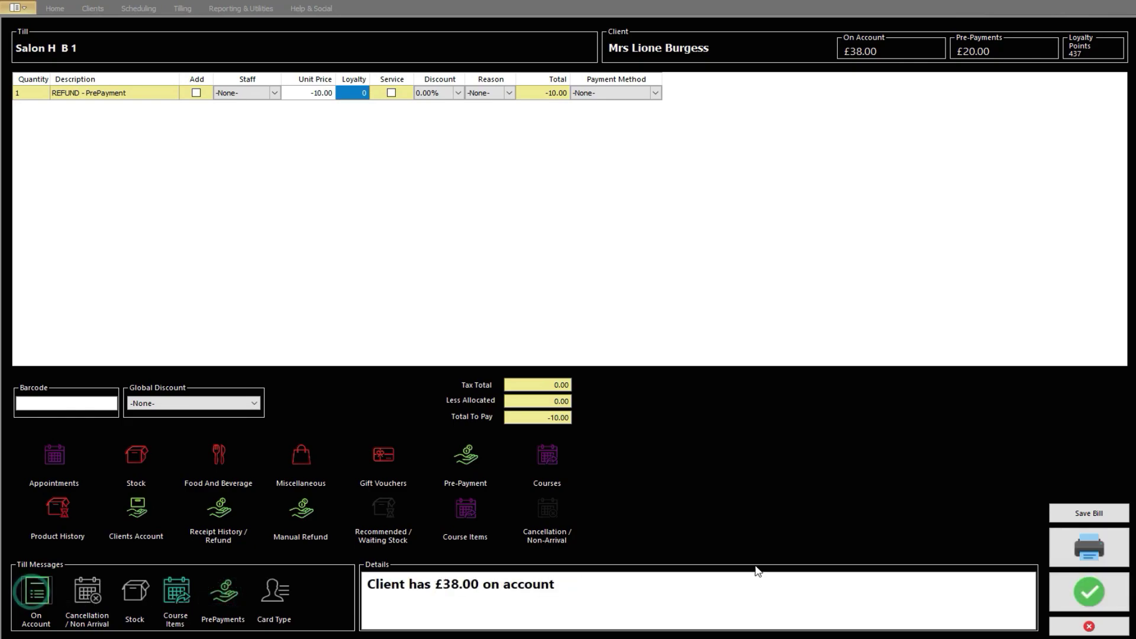
Allocate the -10.00 refund to cash and confirm it.
{"action": "left_click", "coordinate": [1073, 587]}
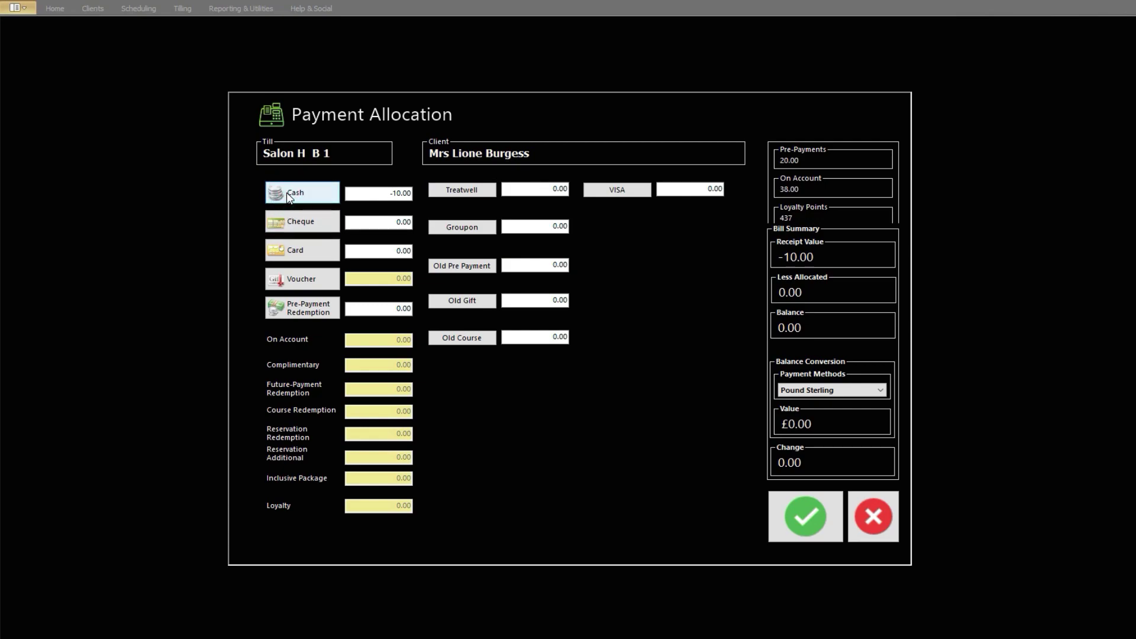
{"action": "left_click", "coordinate": [814, 507]}
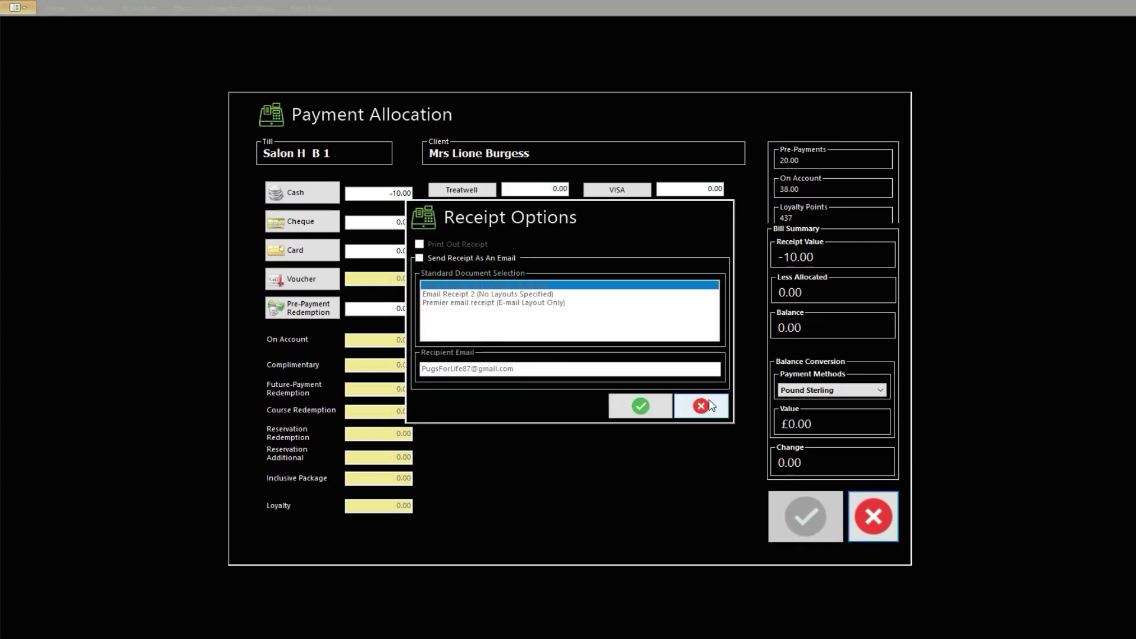